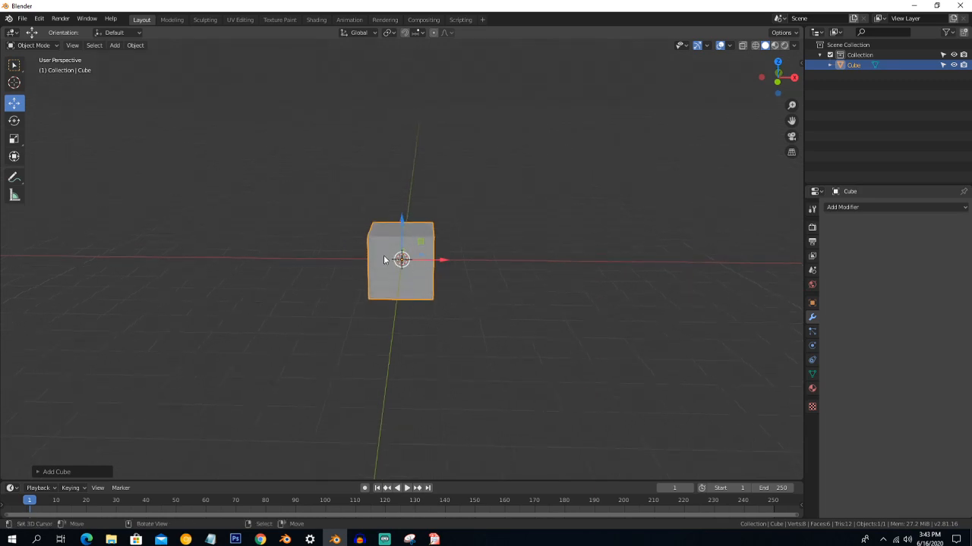
Step: In Edit Mode, move the cube's mesh along positive X away from its origin, with proportional editing turned off
scroll(397, 264, up, 3)
scroll(396, 276, down, 3)
middle_drag(389, 261, 391, 261)
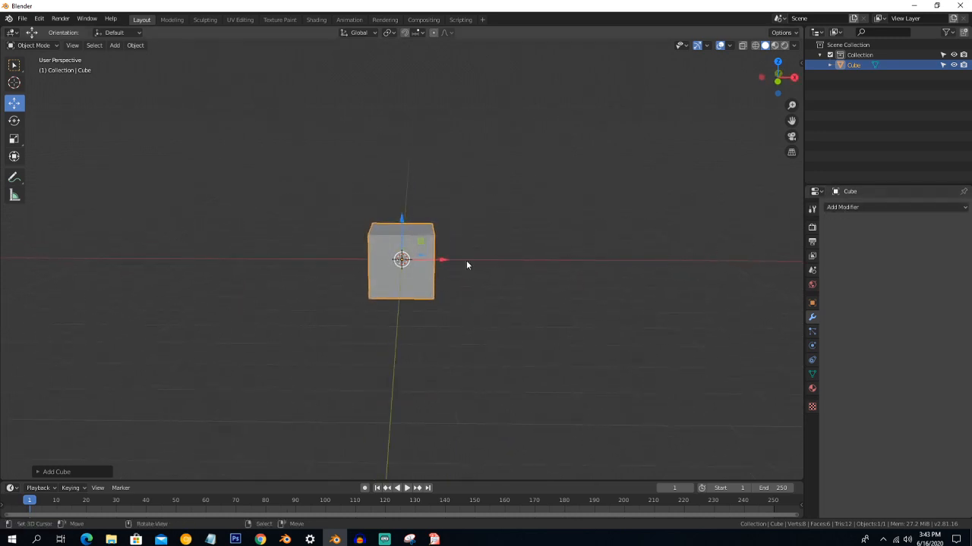
key(Tab)
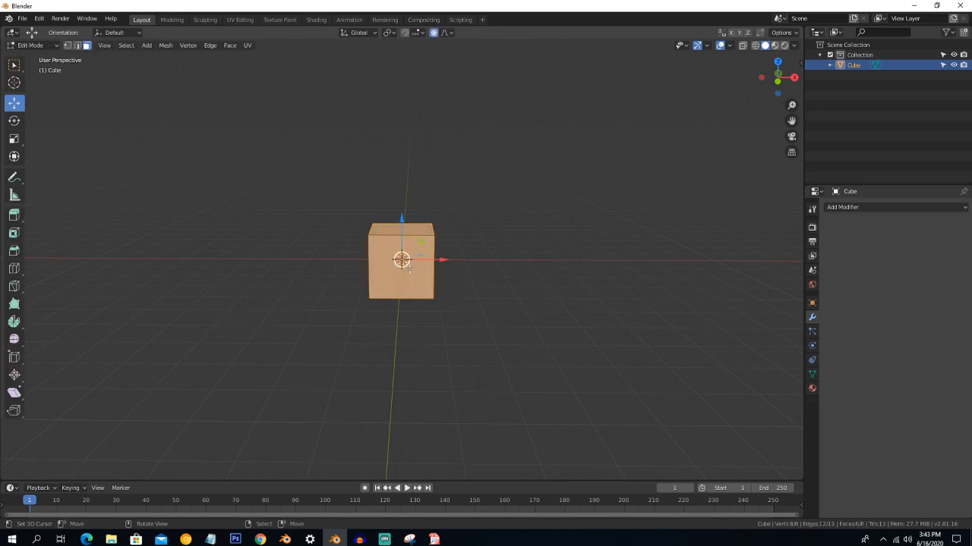
drag(437, 264, 512, 264)
click(433, 33)
Step: Add a Mirror modifier to the cube across the X axis and return to Object Mode
click(878, 208)
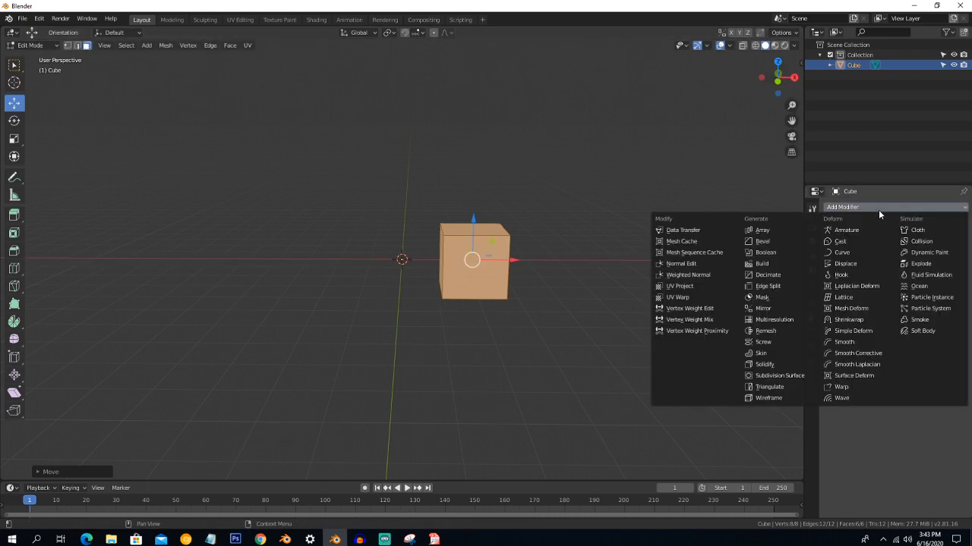
click(762, 309)
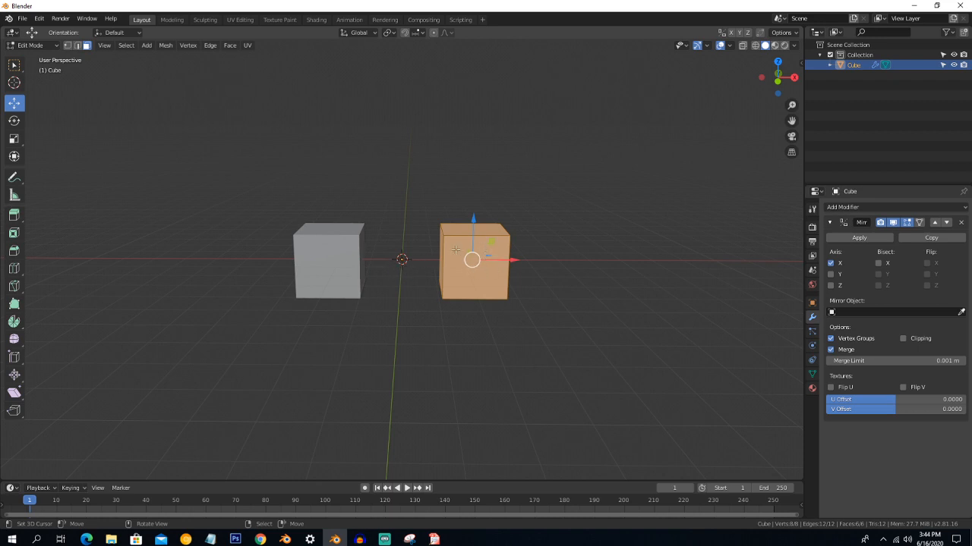
scroll(395, 261, up, 4)
scroll(397, 262, down, 4)
middle_drag(397, 261, 388, 265)
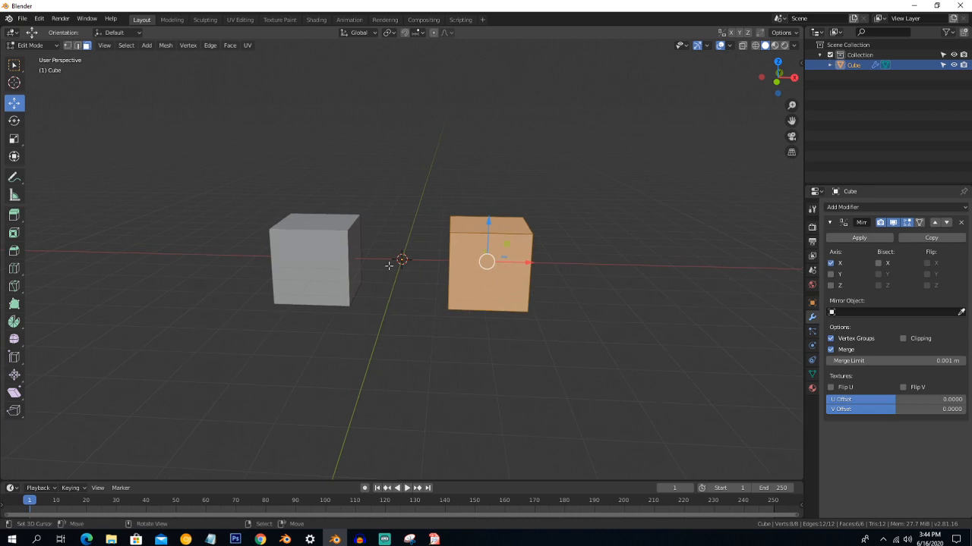
key(Tab)
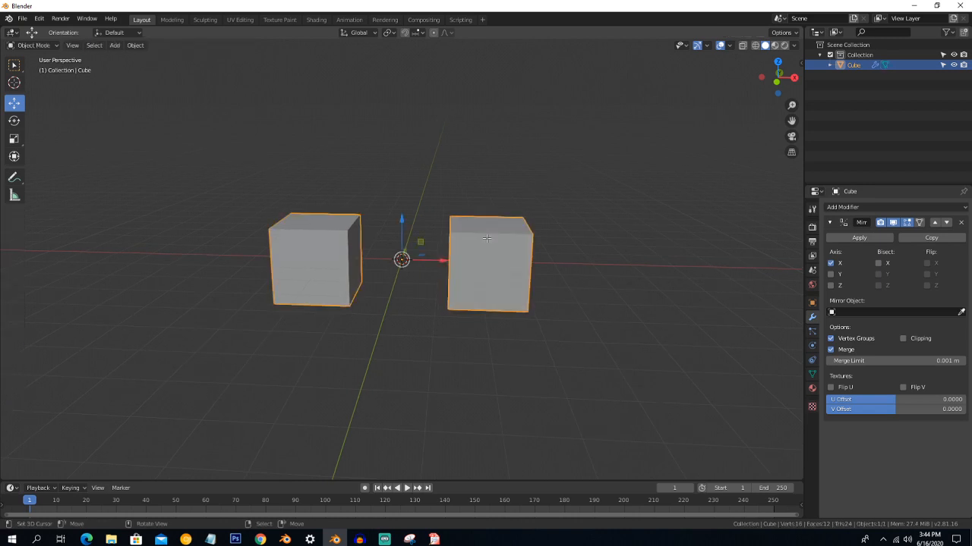
Step: Cut a centered loop around the cube midway along its depth and scale it up to flare outward
key(Tab)
key(ctrl+r)
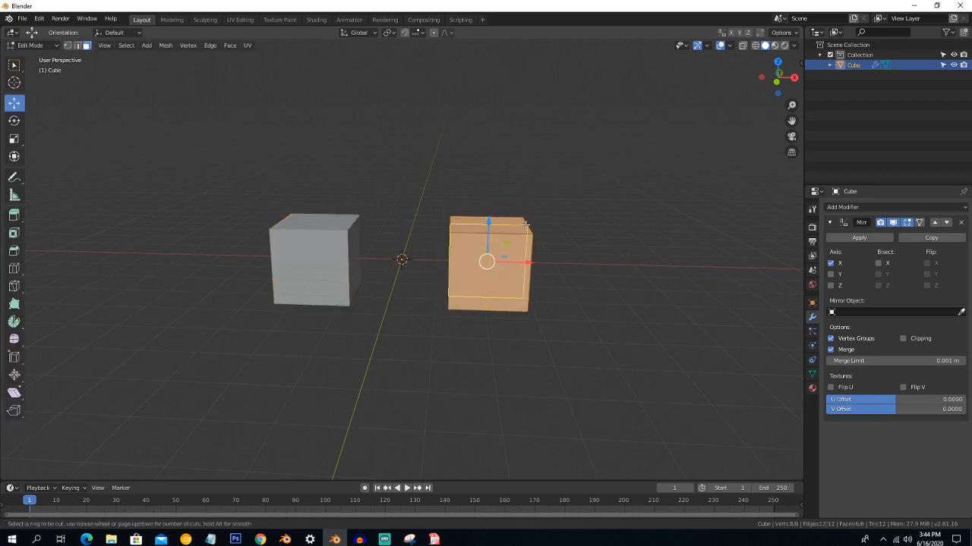
click(525, 225)
click(525, 225)
key(s)
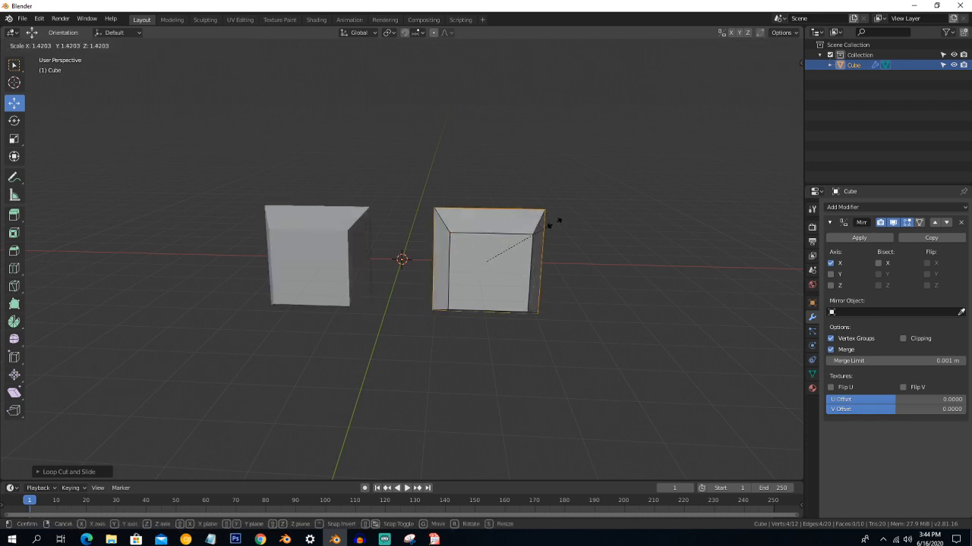
click(560, 219)
Step: Cut a vertical loop through the middle of the cube and scale it down to about a third for a bow-tie shape
key(ctrl+r)
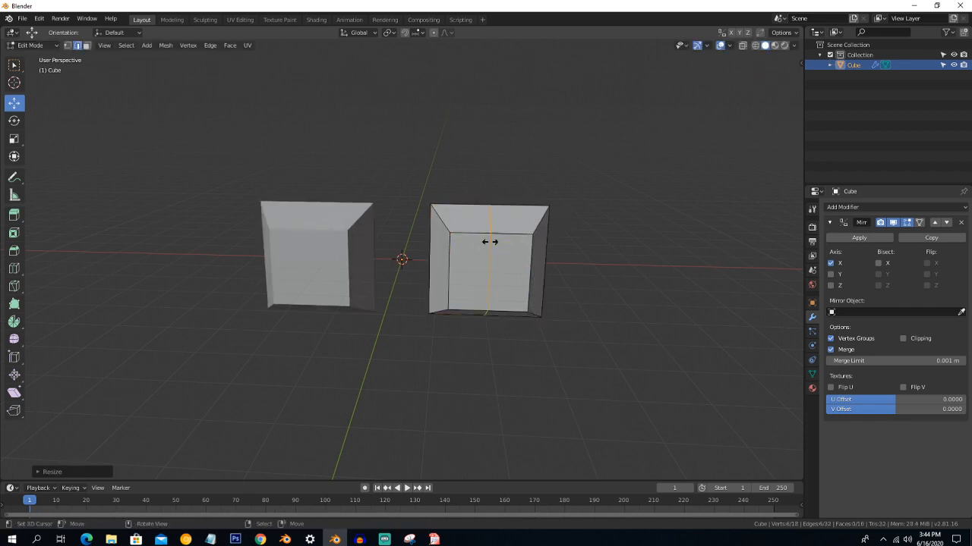
click(490, 241)
click(492, 249)
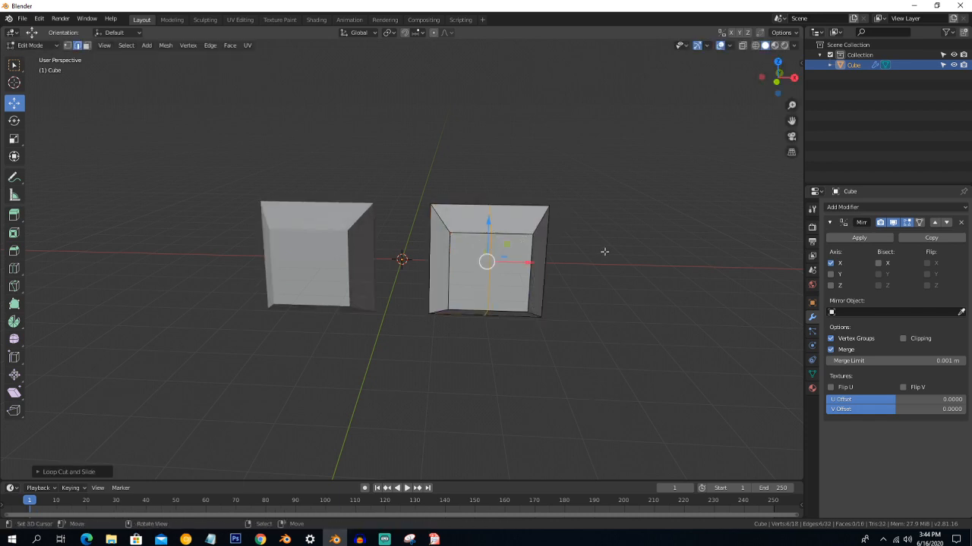
key(s)
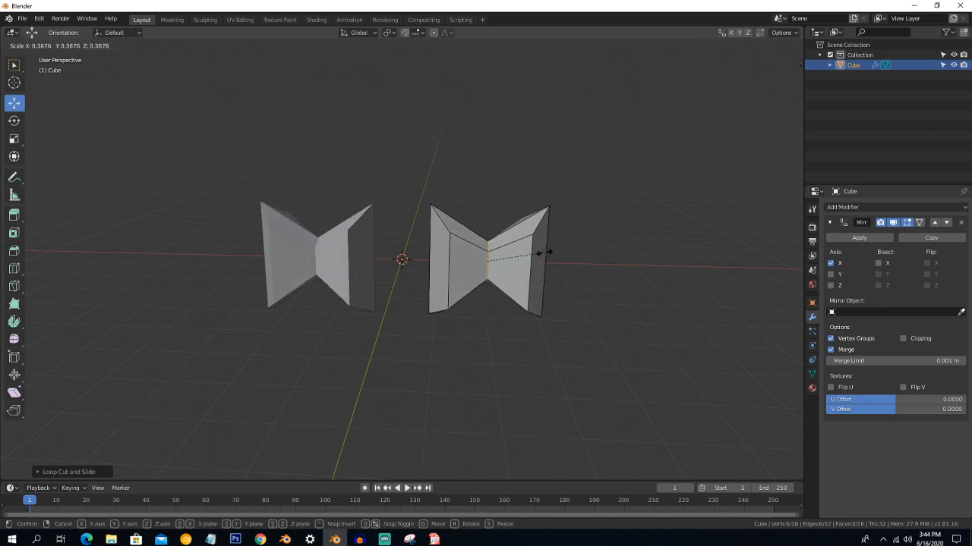
click(535, 256)
middle_drag(531, 258, 486, 287)
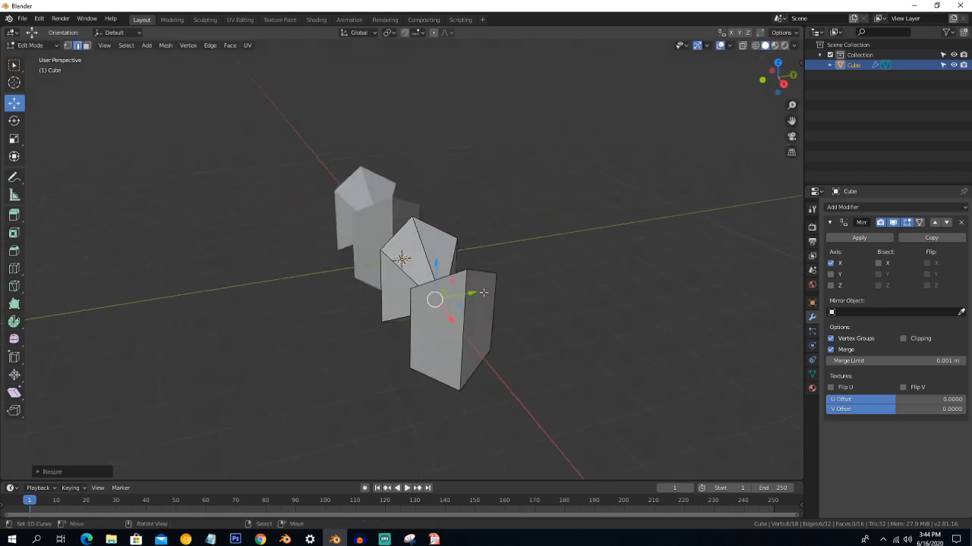
click(419, 332)
shift+click(490, 315)
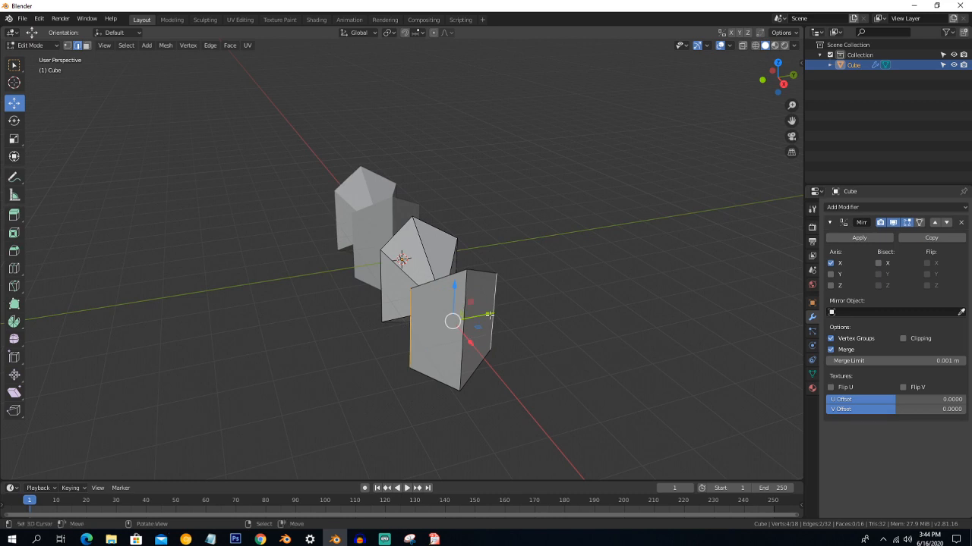
key(s)
key(y)
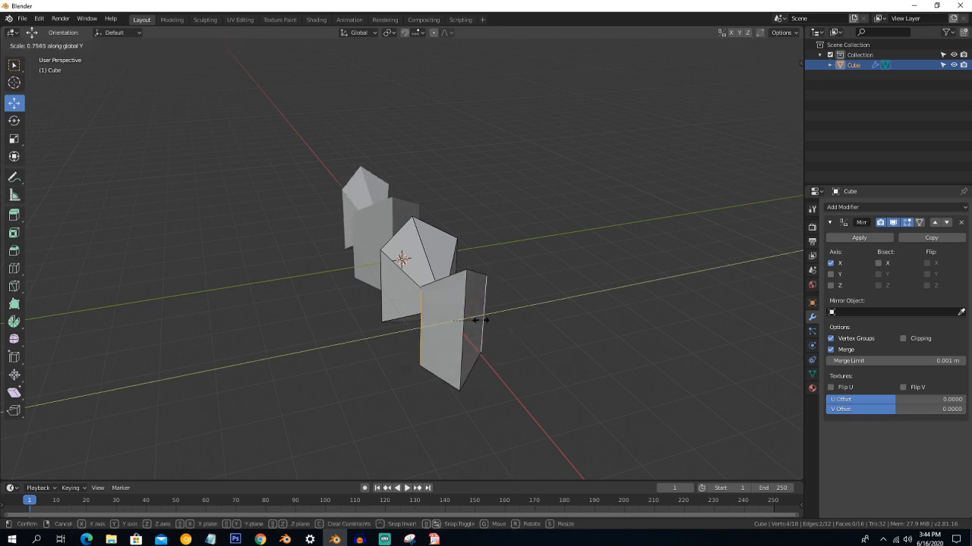
click(465, 323)
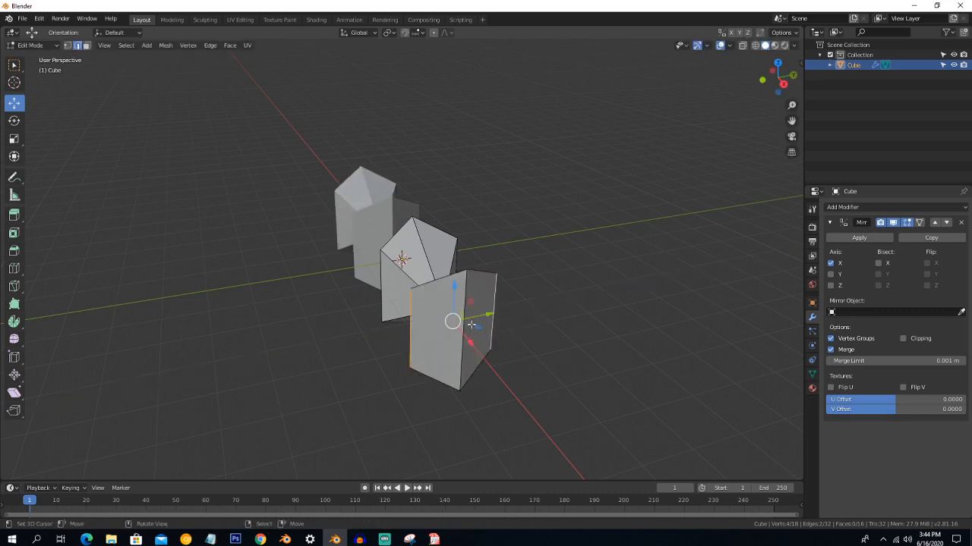
Step: Scale the bow-tie's four outer vertical corner edges along Y to about 0.39 and return to Object Mode
middle_drag(444, 257, 536, 302)
key(s)
key(y)
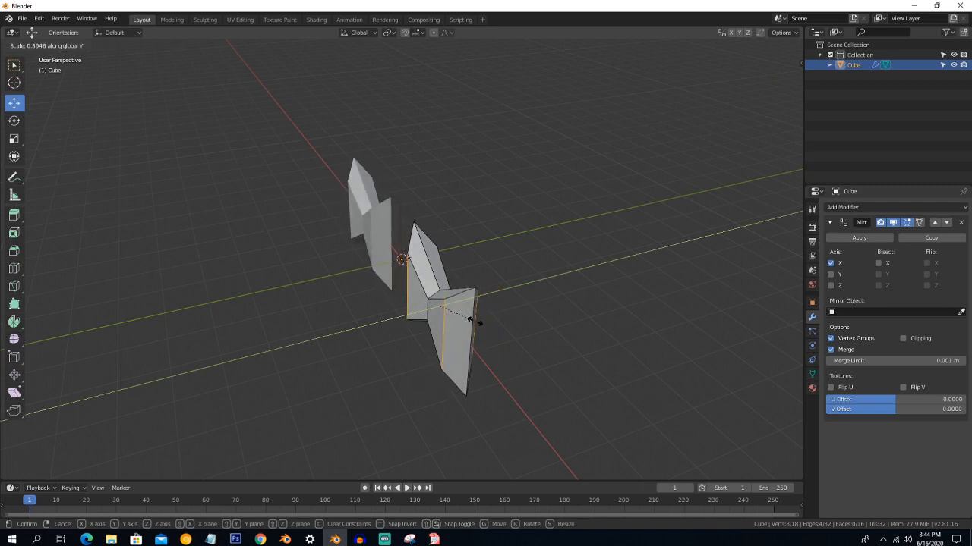
click(473, 322)
key(grave)
click(555, 323)
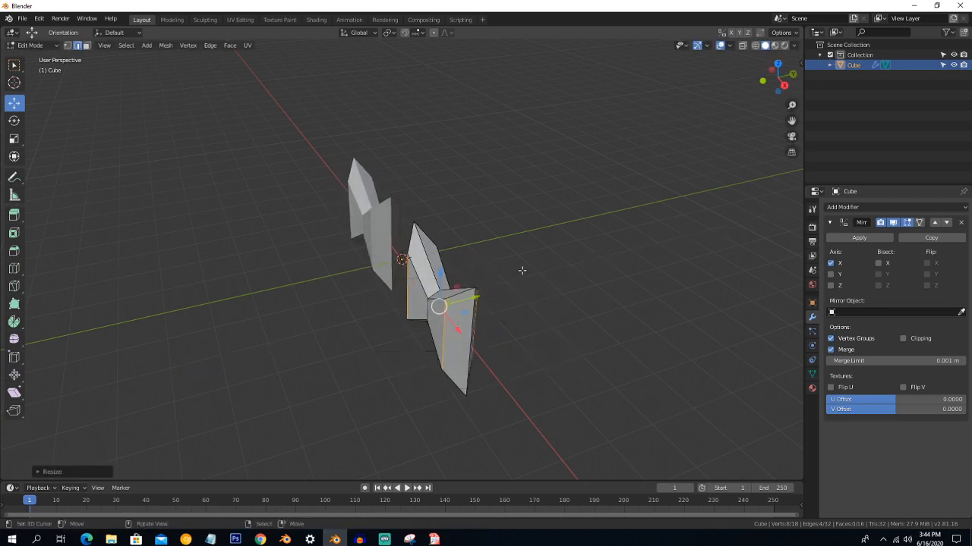
key(Tab)
mouse_move(517, 272)
middle_down()
mouse_move(505, 273)
mouse_move(533, 262)
middle_up()
scroll(534, 265, up, 4)
scroll(533, 265, down, 3)
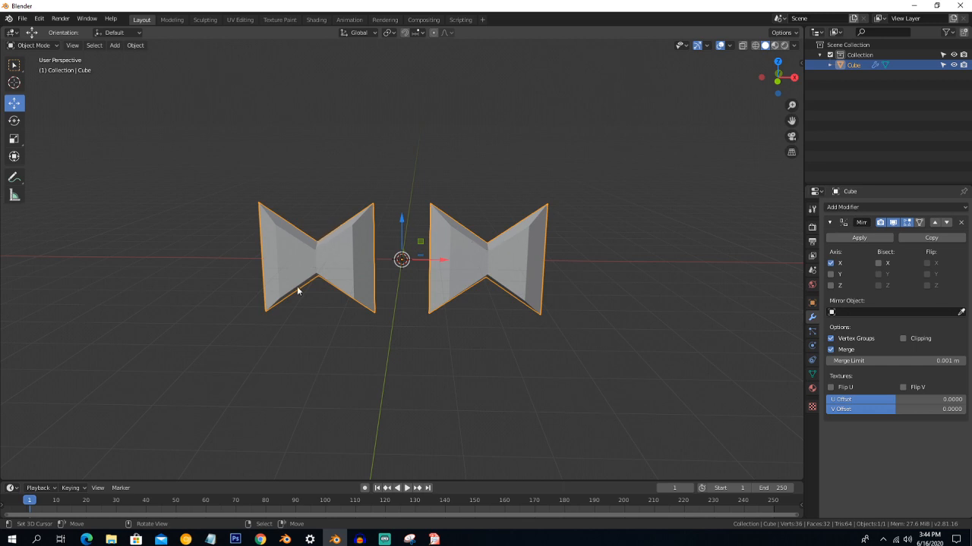
scroll(287, 259, down, 2)
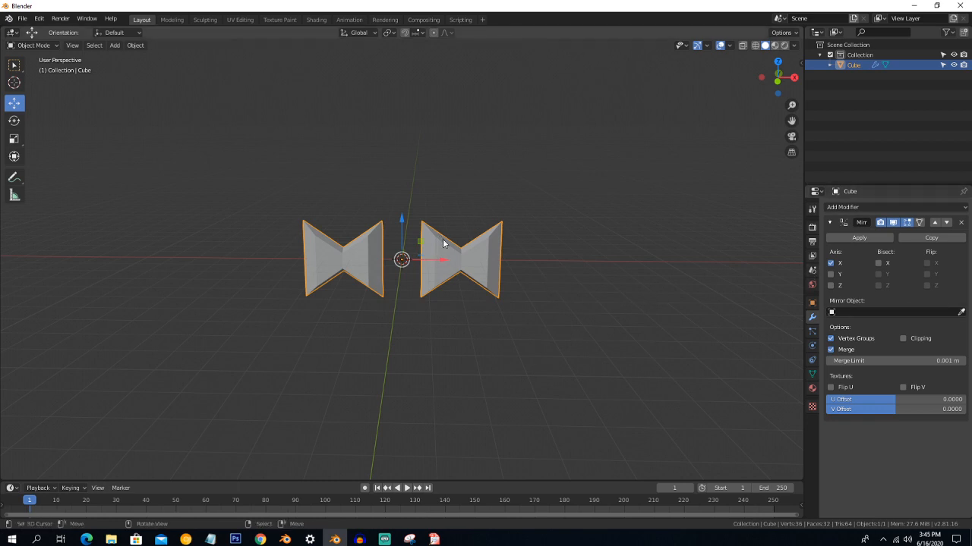
Step: In Edit Mode, select the whole bow-tie mesh and move it about 0.24 m along Y
middle_drag(463, 254, 452, 265)
key(Tab)
key(a)
key(g)
key(y)
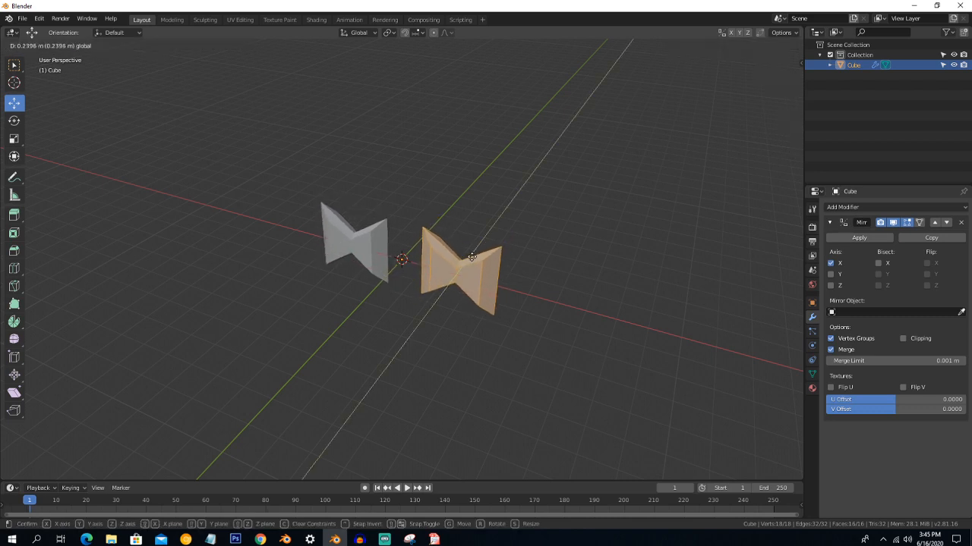
click(473, 257)
Step: Enable the Mirror modifier's Y and Z axes and spread the copies apart by moving the mesh along Y, Z and X
click(832, 276)
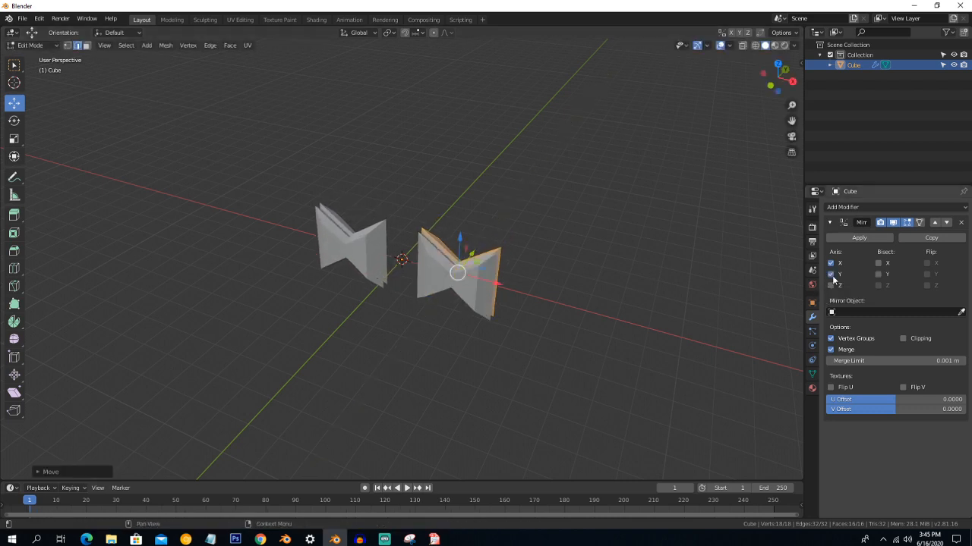
drag(481, 262, 495, 233)
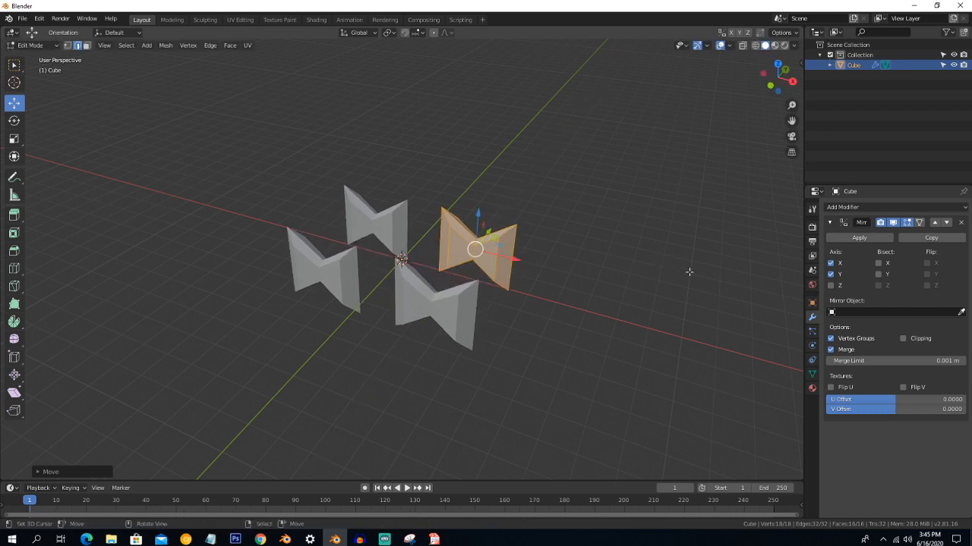
click(830, 286)
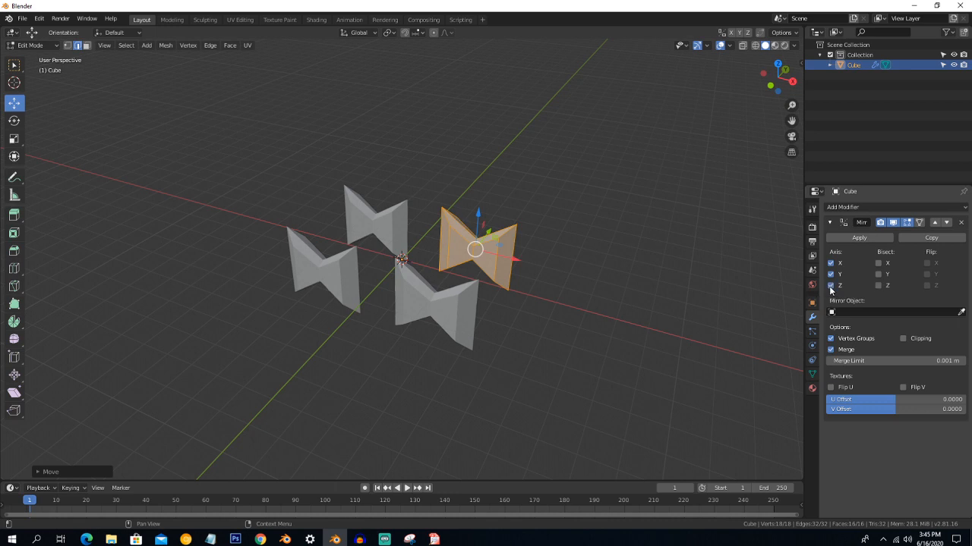
drag(478, 216, 480, 154)
drag(520, 195, 544, 200)
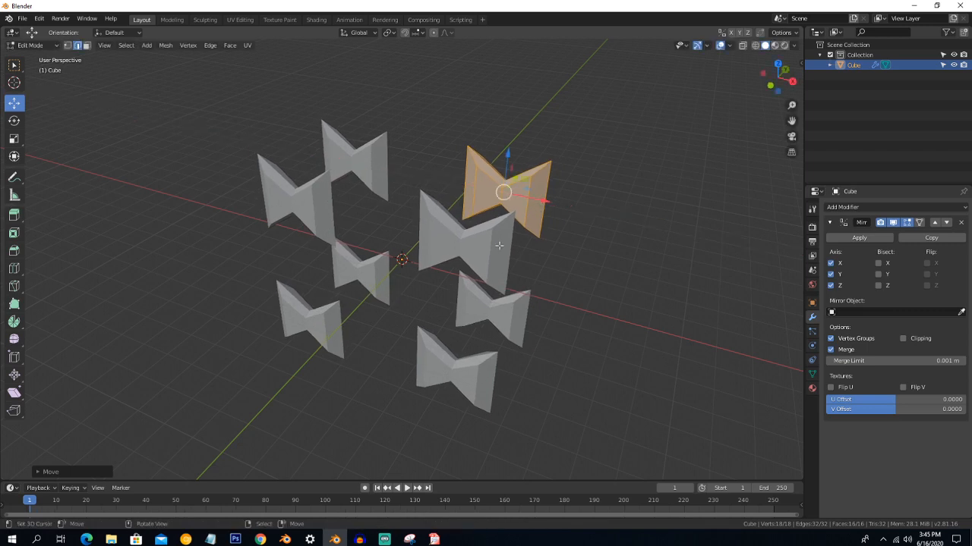
middle_drag(470, 249, 418, 251)
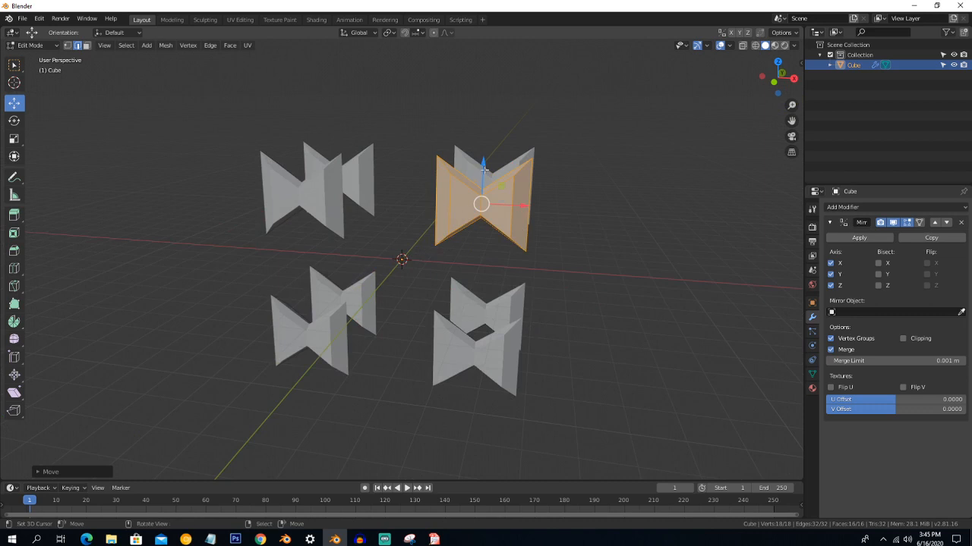
Step: Lower the mesh along Z toward its mirrored copies and shift it slightly outward along X
key(g)
key(z)
drag(481, 190, 481, 190)
drag(522, 234, 535, 244)
scroll(422, 290, down, 2)
middle_drag(405, 287, 417, 279)
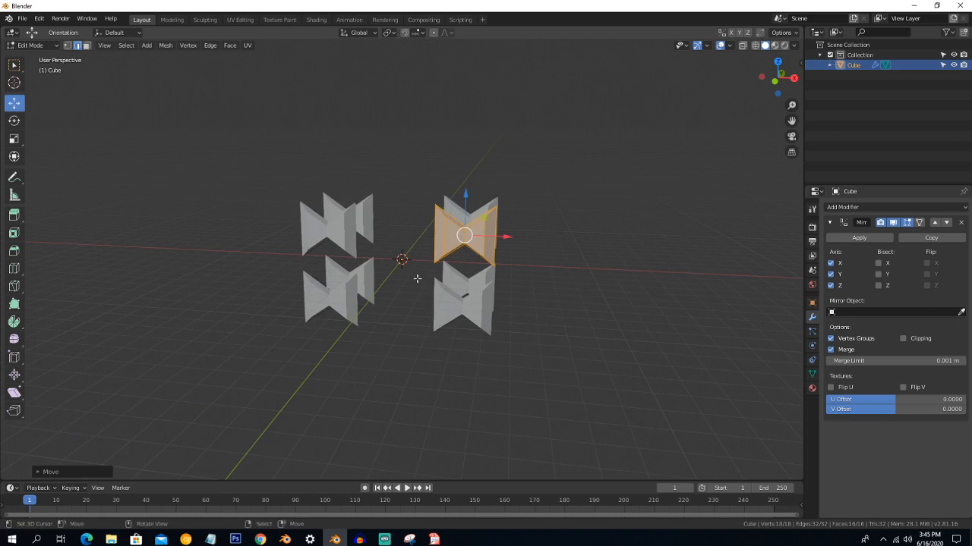
scroll(417, 278, up, 2)
scroll(416, 278, down, 2)
scroll(406, 273, up, 1)
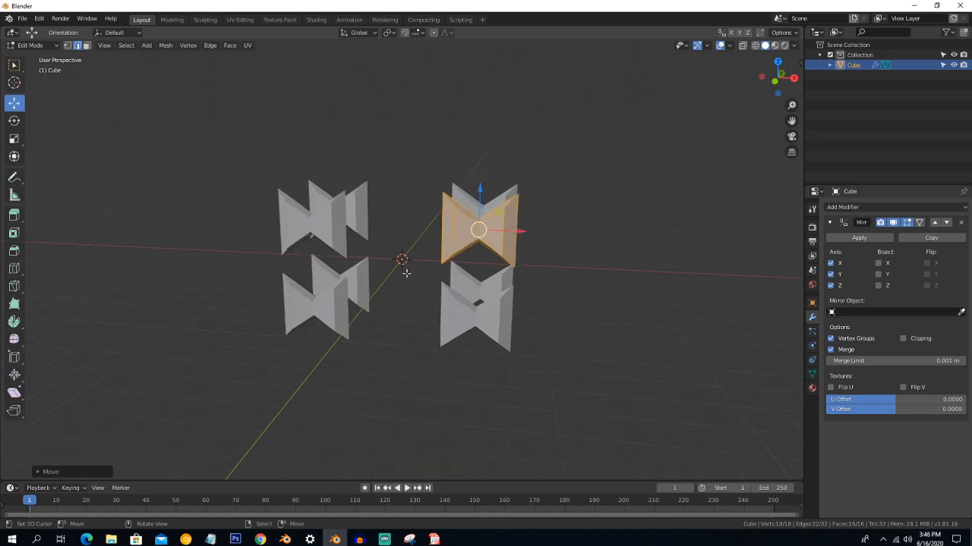
Step: Enable the Mirror modifier's Clipping and move the mesh along X into the mirror plane, testing whether it can be pulled away
click(831, 349)
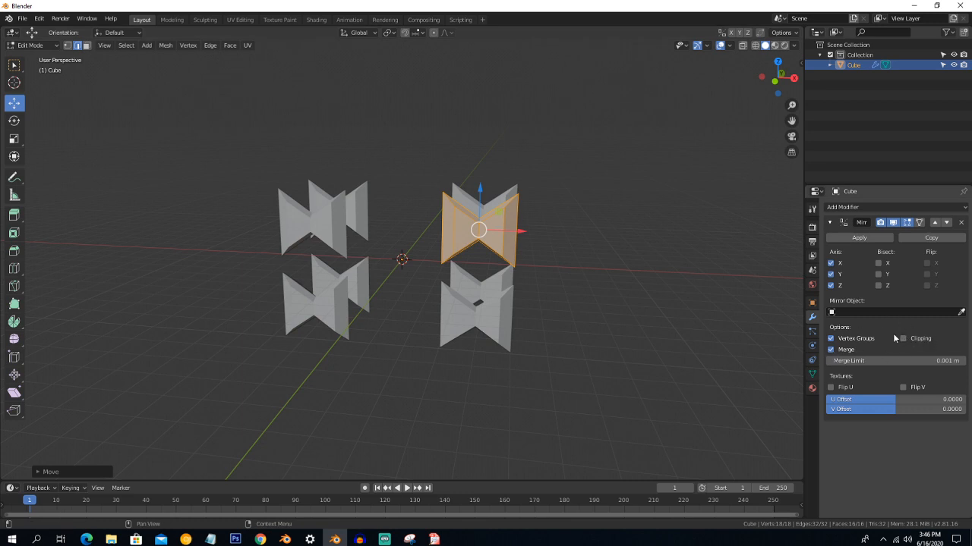
click(902, 338)
drag(521, 231, 465, 236)
key(Tab)
key(Tab)
drag(455, 235, 474, 242)
mouse_move(474, 242)
middle_down()
mouse_move(448, 244)
mouse_move(468, 244)
middle_up()
scroll(467, 244, up, 1)
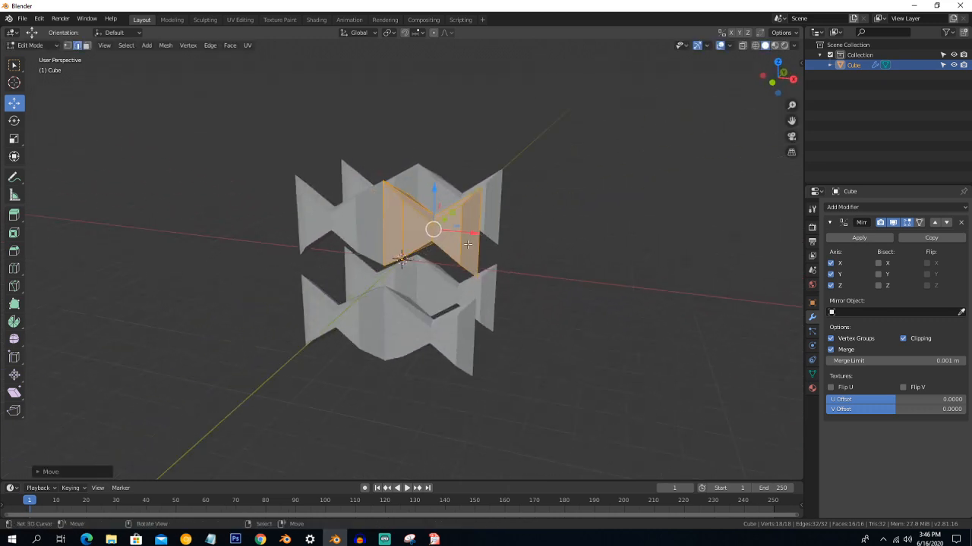
Step: Turn off the Mirror modifier's Clipping and move the mesh along X away from the mirror plane
click(903, 340)
drag(469, 238, 512, 243)
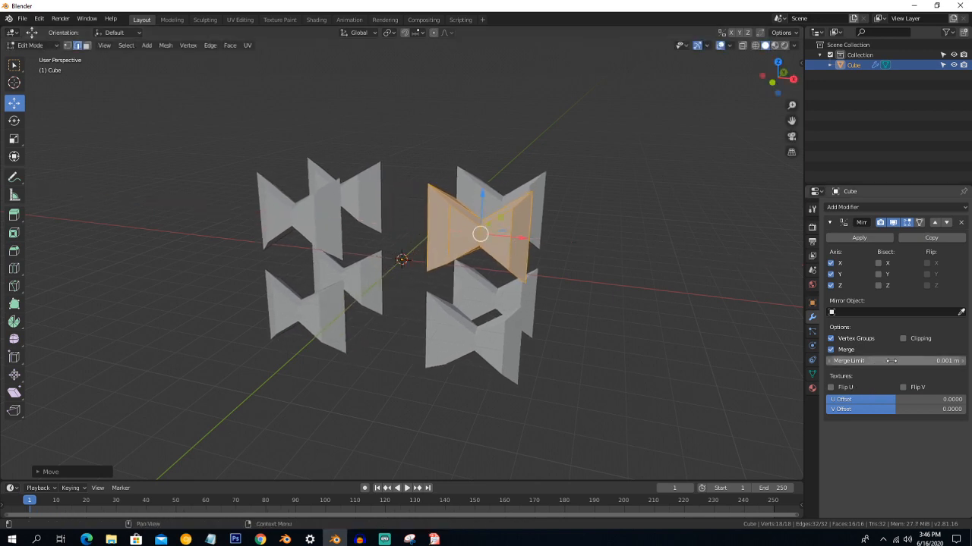
Step: Move the mesh along X close to the mirror plane and raise the Mirror modifier's Merge Limit to 0.901 m
scroll(491, 287, up, 1)
drag(539, 240, 488, 239)
drag(900, 360, 958, 360)
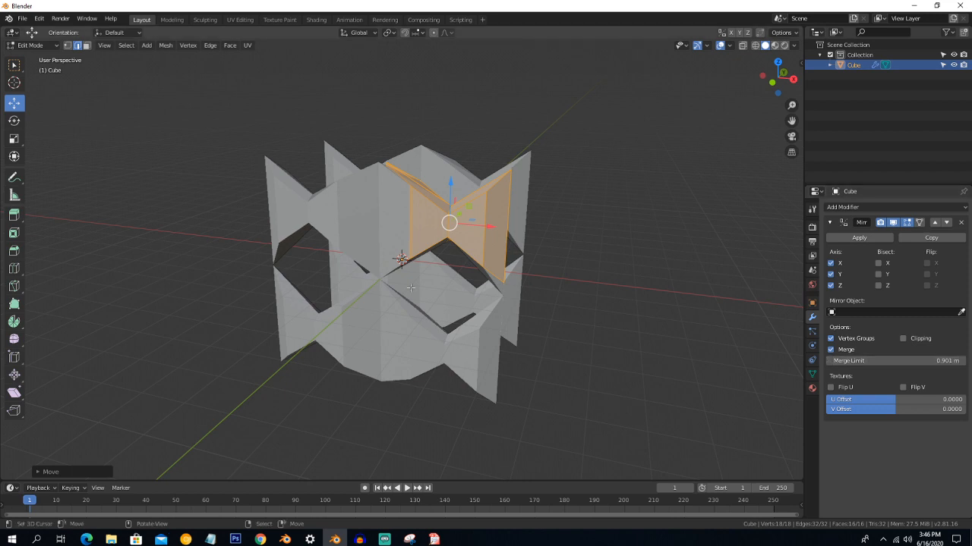
Step: Set the Mirror modifier's Merge Limit to 0.1 m and move the mesh about 1.3 m outward along X
click(918, 363)
text(0)
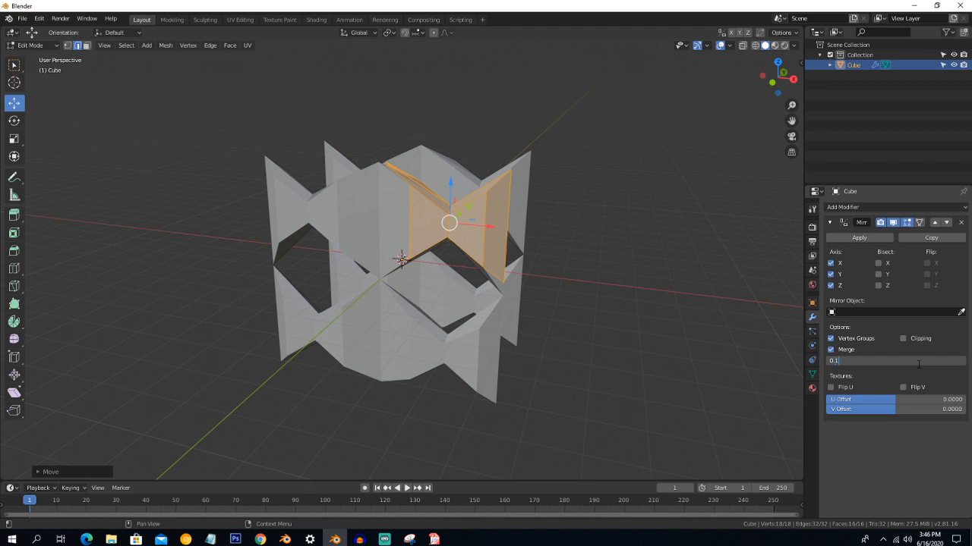
text(.1)
key(Return)
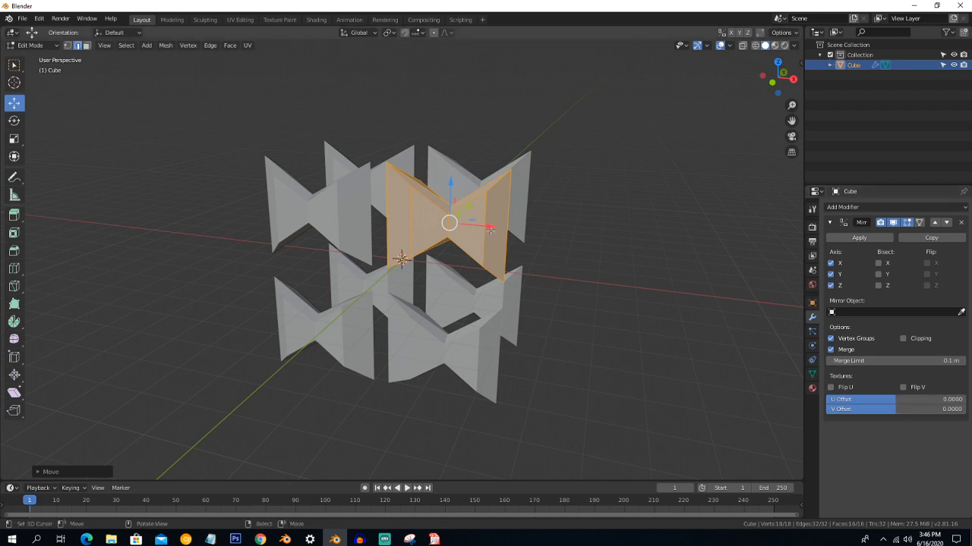
drag(489, 227, 538, 230)
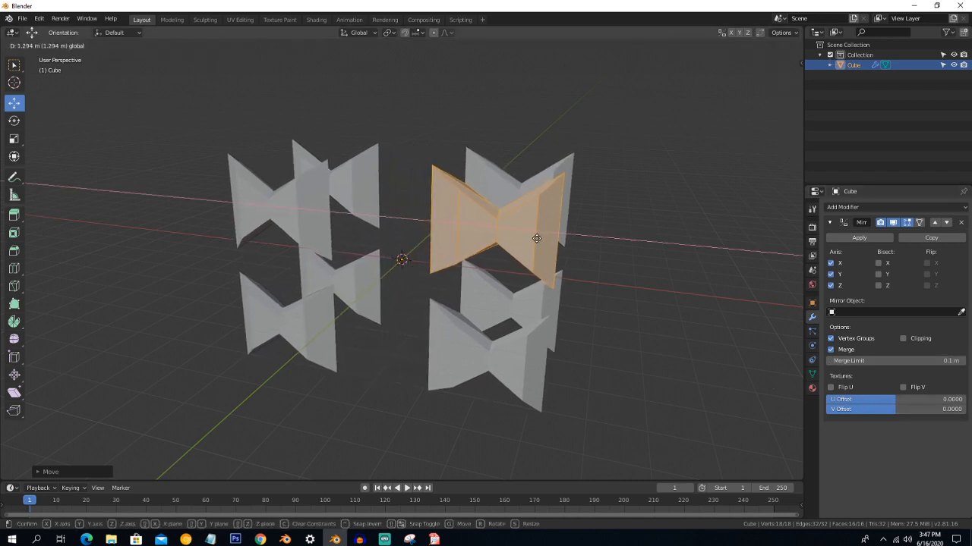
scroll(574, 310, down, 3)
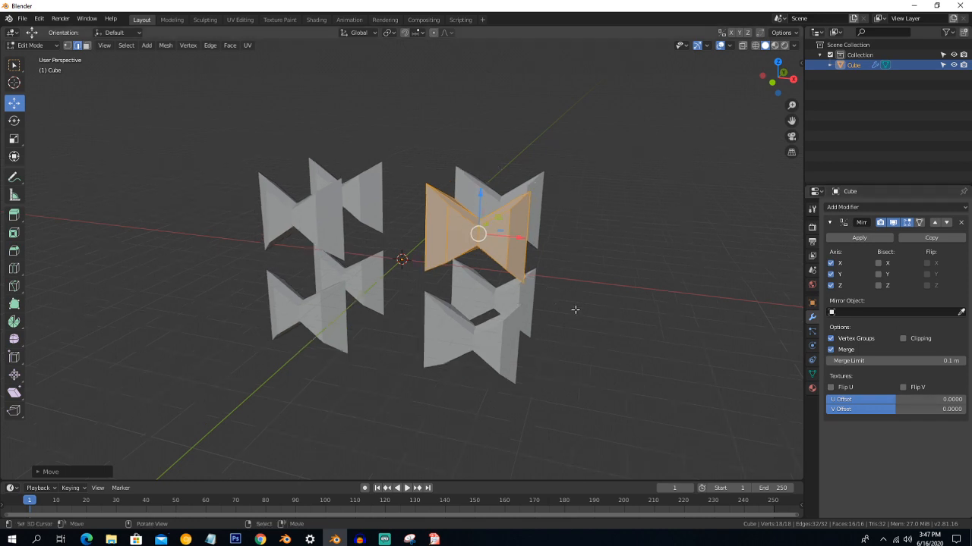
Step: Switch to vertex selection and try moving the upper outer corner vertex of the editable mesh
scroll(574, 310, up, 2)
scroll(573, 308, down, 1)
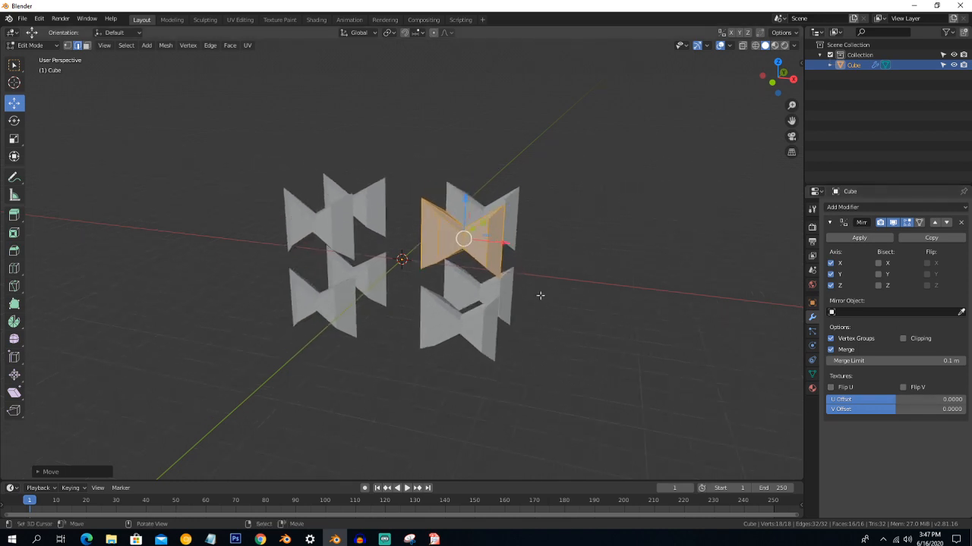
middle_drag(534, 290, 538, 280)
scroll(539, 279, up, 2)
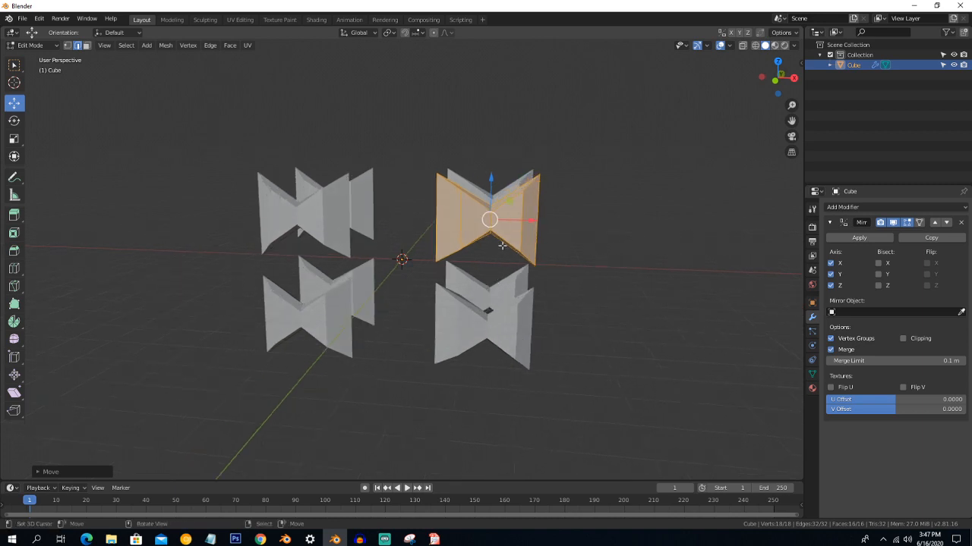
click(67, 46)
click(535, 175)
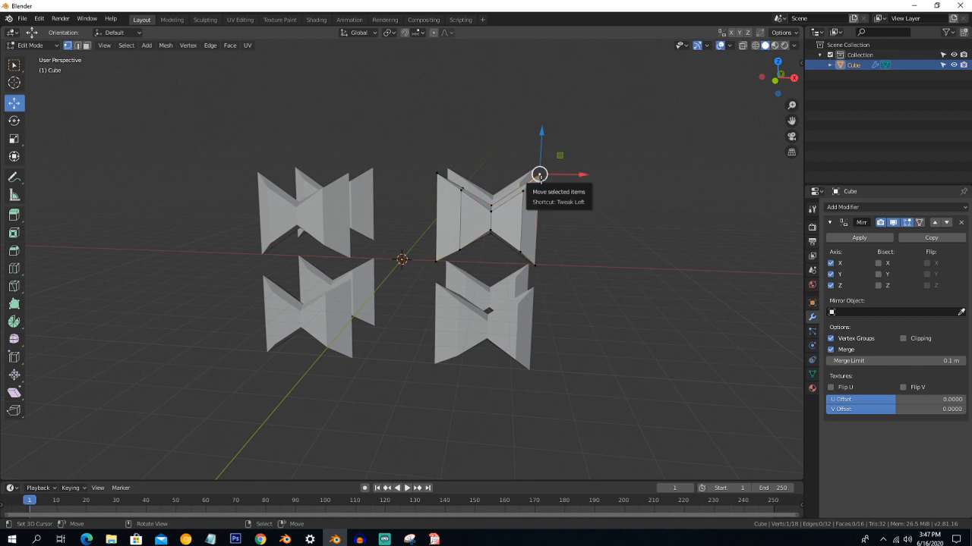
drag(538, 174, 542, 220)
key(Escape)
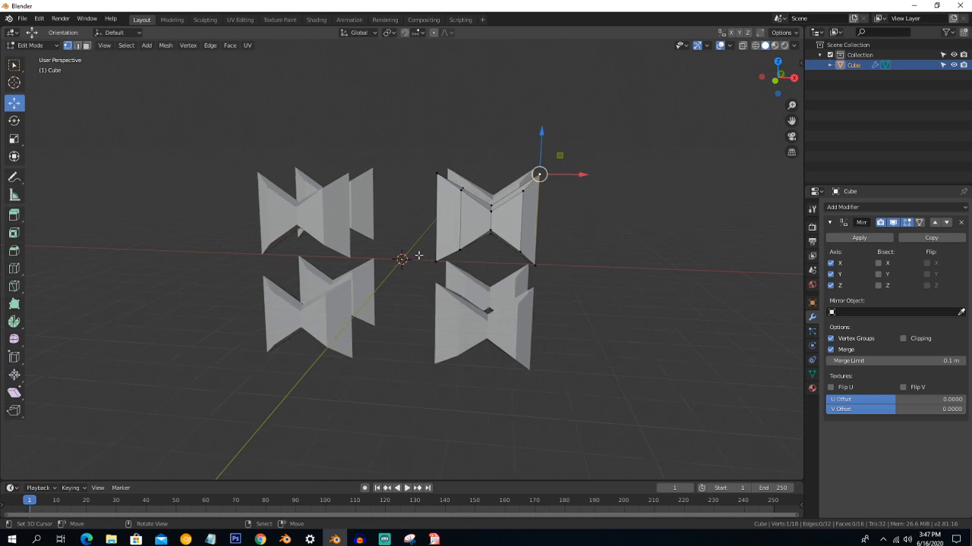
Step: Leave Edit Mode, add an empty at the world origin and set it as the Mirror Object of the cube's Mirror modifier
key(Tab)
key(shift+a)
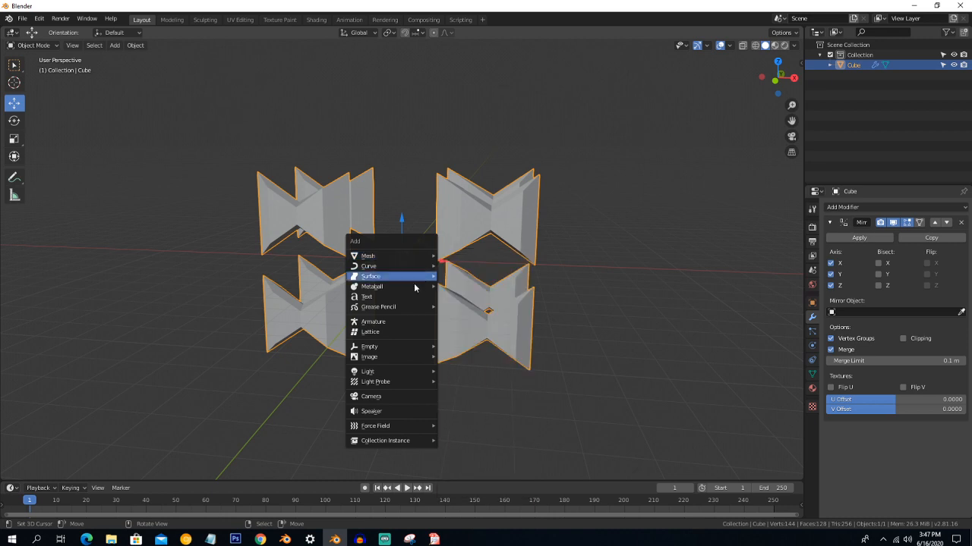
mouse_move(417, 348)
click(462, 347)
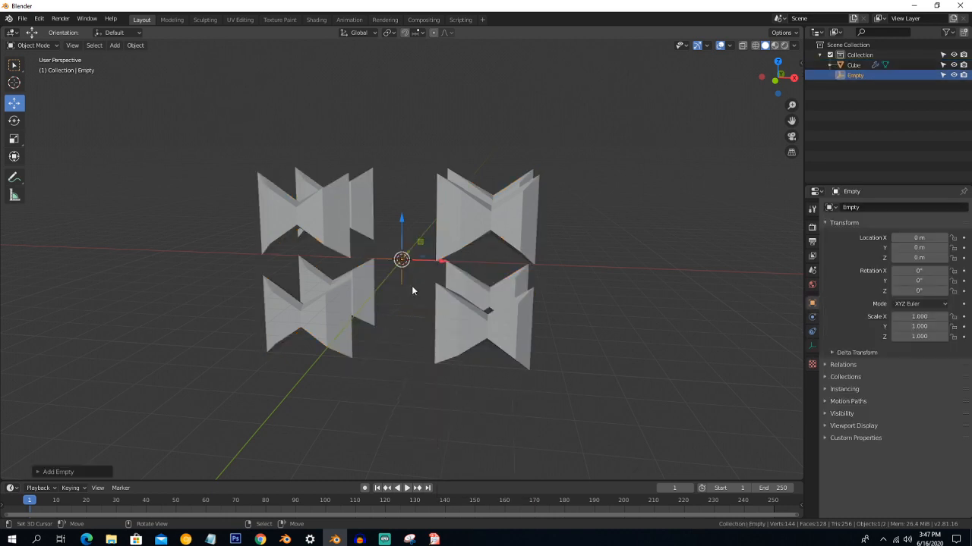
click(487, 225)
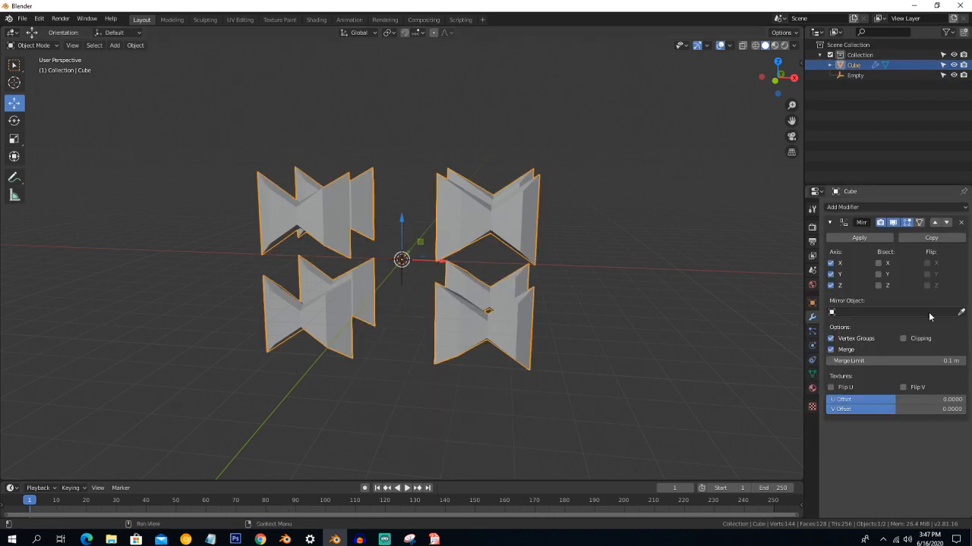
click(888, 312)
click(882, 326)
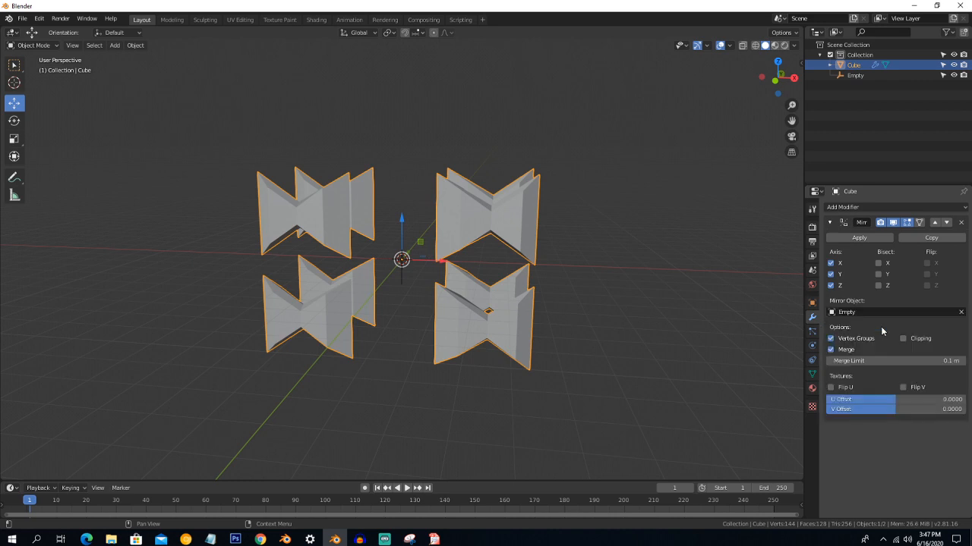
Step: Move the empty to test how it shifts the mirrored copies, leaving it at about -0.13 m on Y
click(403, 269)
mouse_move(403, 272)
mouse_down()
mouse_move(384, 298)
mouse_move(350, 242)
mouse_move(357, 303)
mouse_move(397, 239)
mouse_move(416, 279)
mouse_move(440, 254)
mouse_move(413, 258)
mouse_move(446, 260)
mouse_move(403, 256)
mouse_move(380, 266)
mouse_move(396, 278)
mouse_move(401, 268)
mouse_up()
right_click(401, 269)
mouse_move(404, 272)
middle_down()
mouse_move(377, 289)
mouse_move(418, 264)
middle_up()
mouse_move(413, 239)
mouse_down()
mouse_move(441, 188)
mouse_move(412, 231)
mouse_move(403, 228)
mouse_move(401, 256)
mouse_move(402, 245)
mouse_up()
key(KP_1)
middle_drag(412, 230, 411, 239)
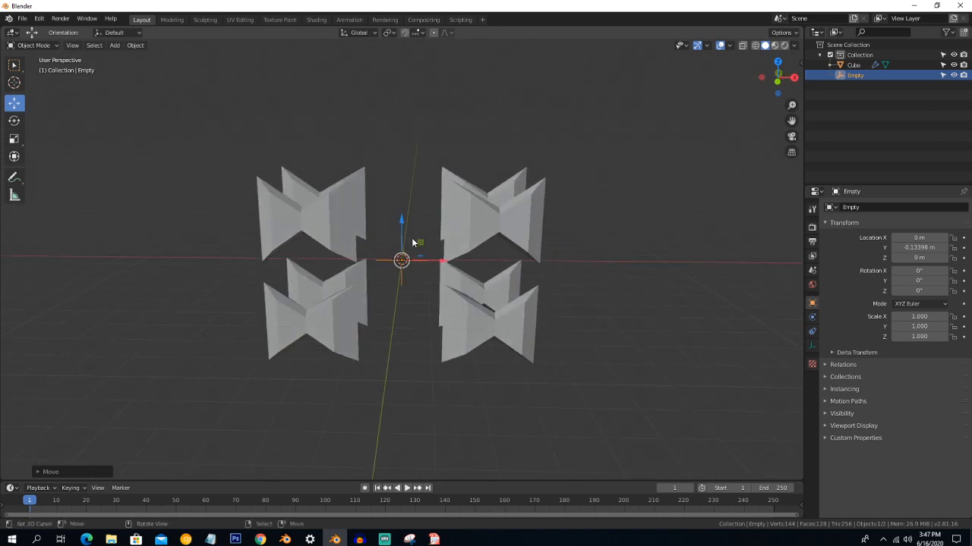
Step: Delete all objects in the scene and add a new mesh cube at the origin
key(a)
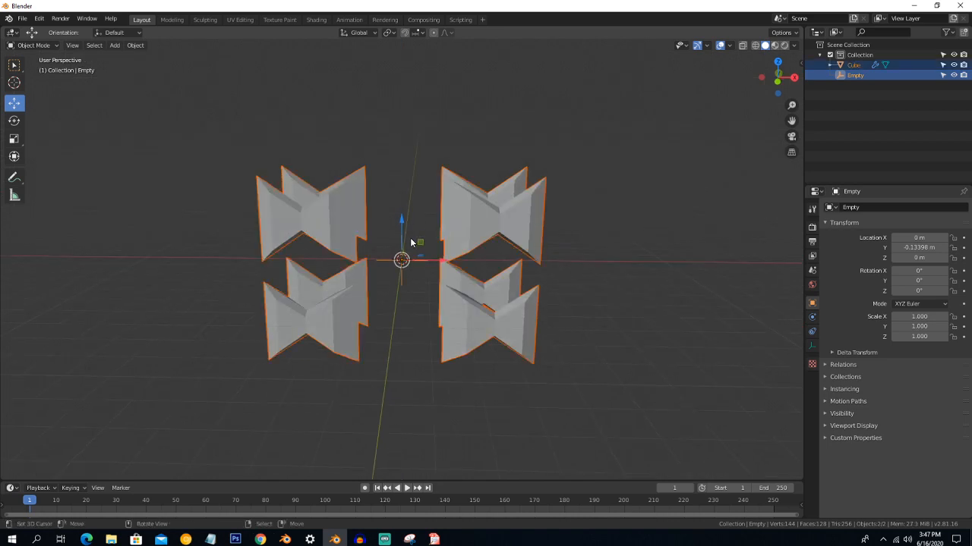
key(x)
click(410, 238)
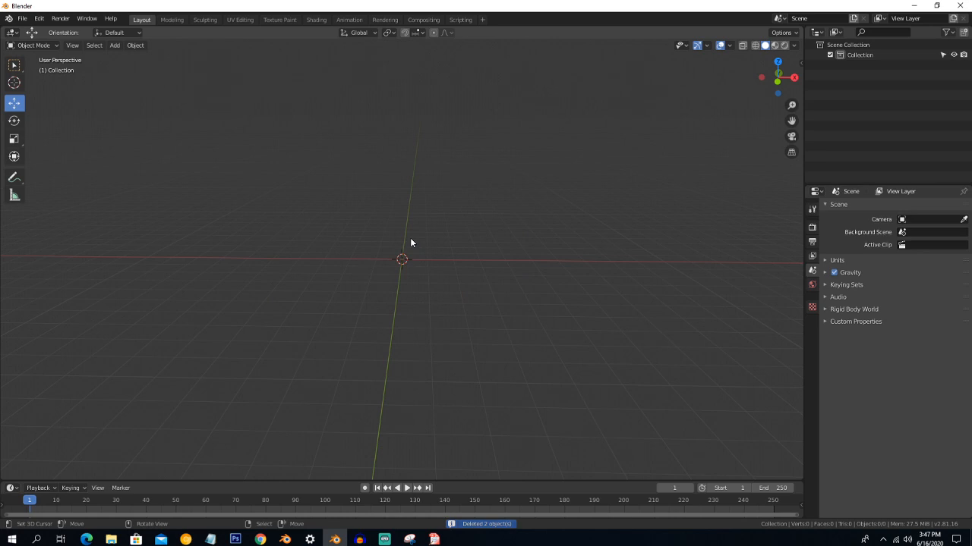
key(shift+a)
mouse_move(397, 147)
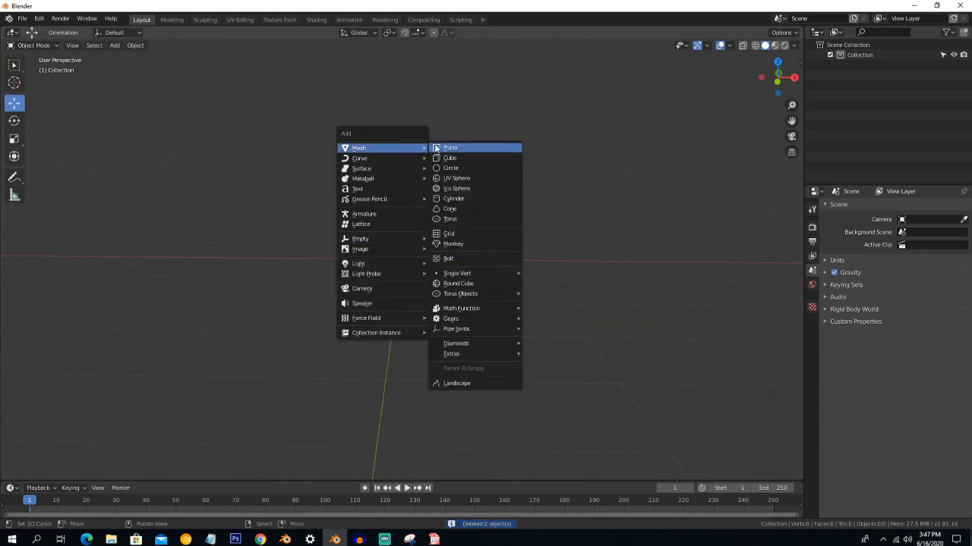
click(463, 157)
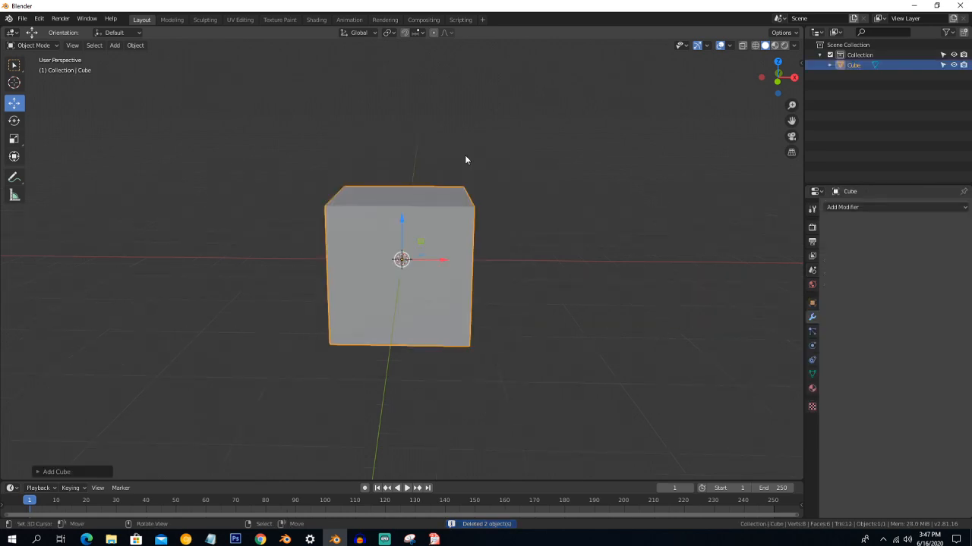
Step: Add a Subdivision Surface modifier to the cube and set its viewport subdivisions to 3
scroll(465, 159, down, 1)
click(856, 208)
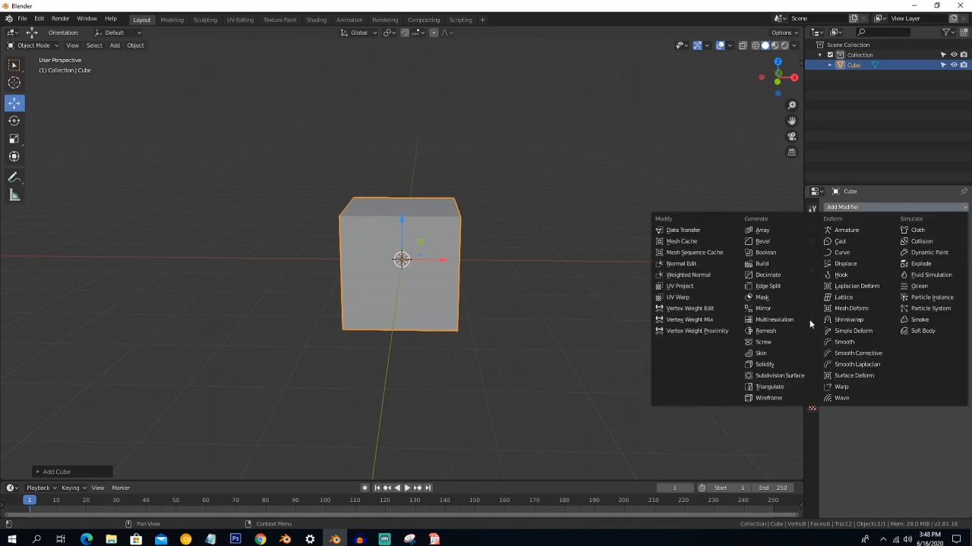
click(775, 375)
click(889, 285)
click(889, 285)
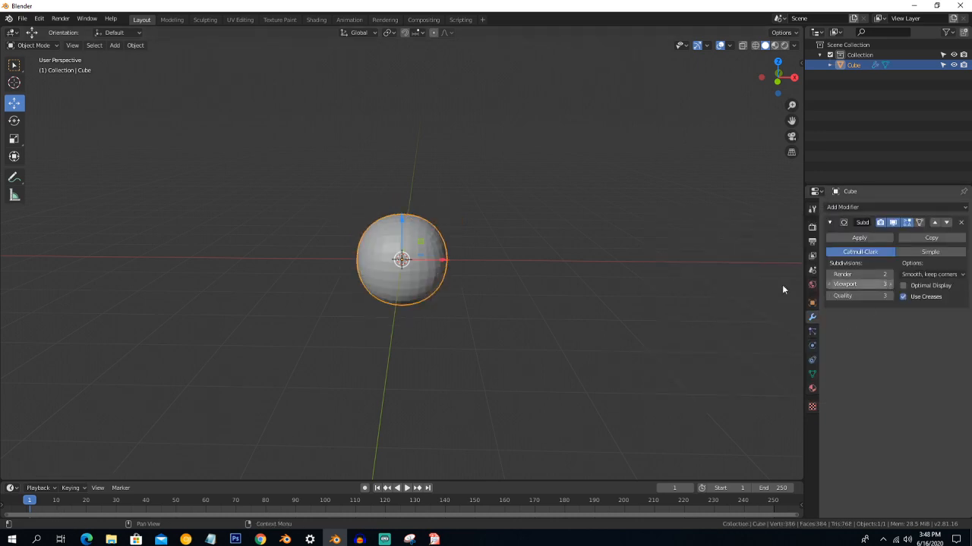
Step: Scale the rounded cube up to roughly twice its size or more and apply its Subdivision Surface modifier in front view
key(s)
click(672, 225)
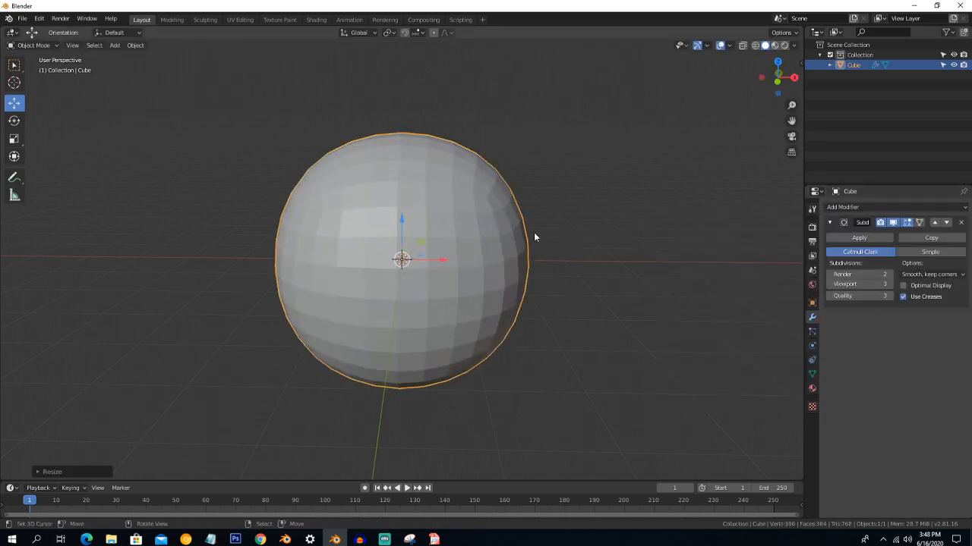
key(KP_1)
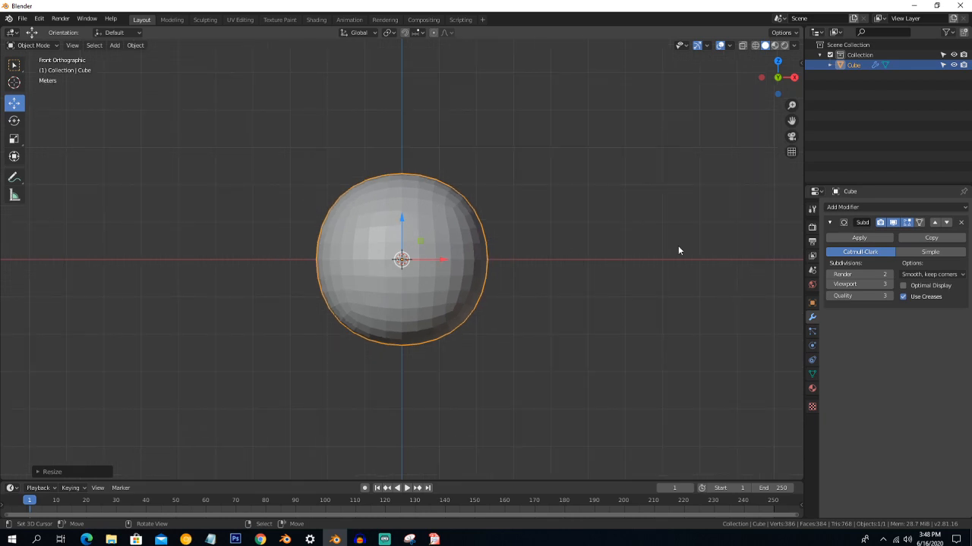
click(858, 238)
Step: In Edit Mode with wireframe shading, delete the vertices of the sphere's negative X half, keeping the centre column
key(Tab)
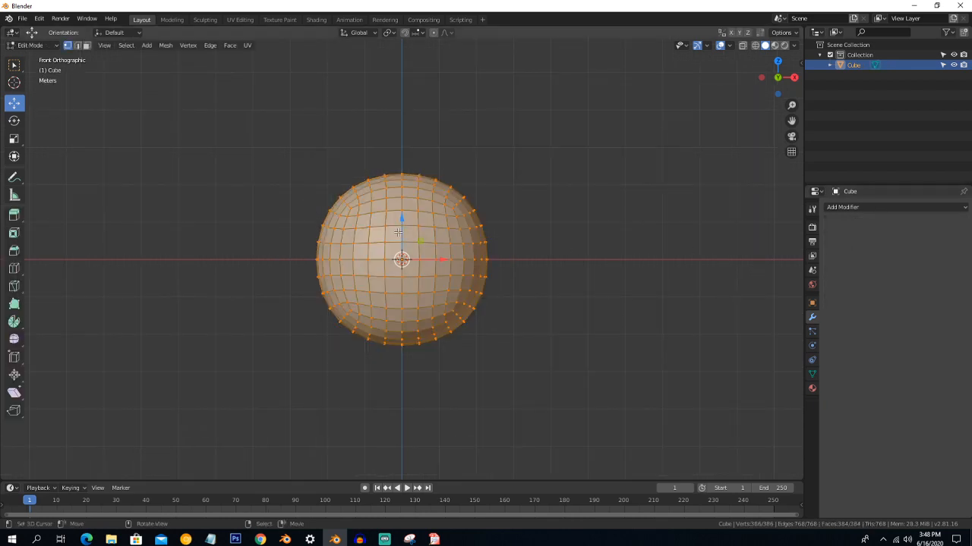
key(z)
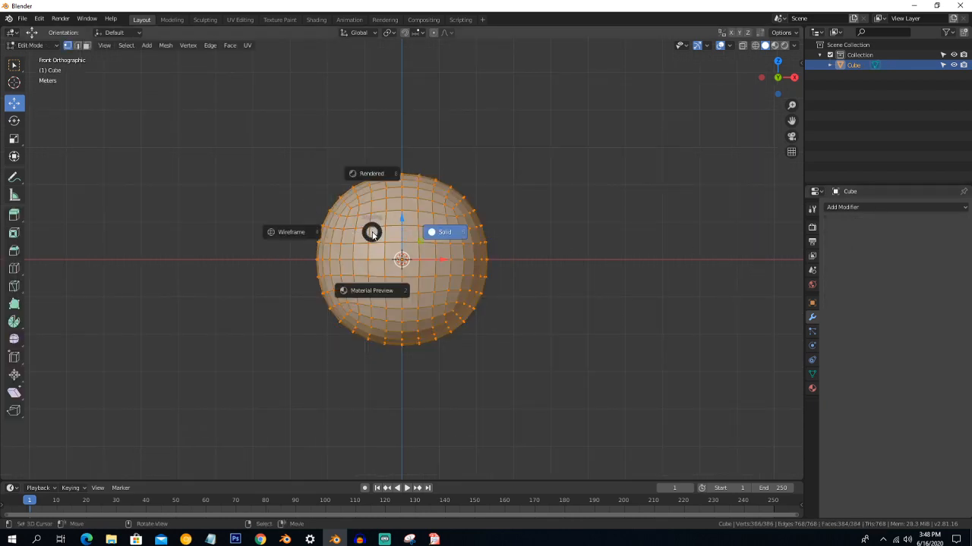
click(311, 230)
key(alt+a)
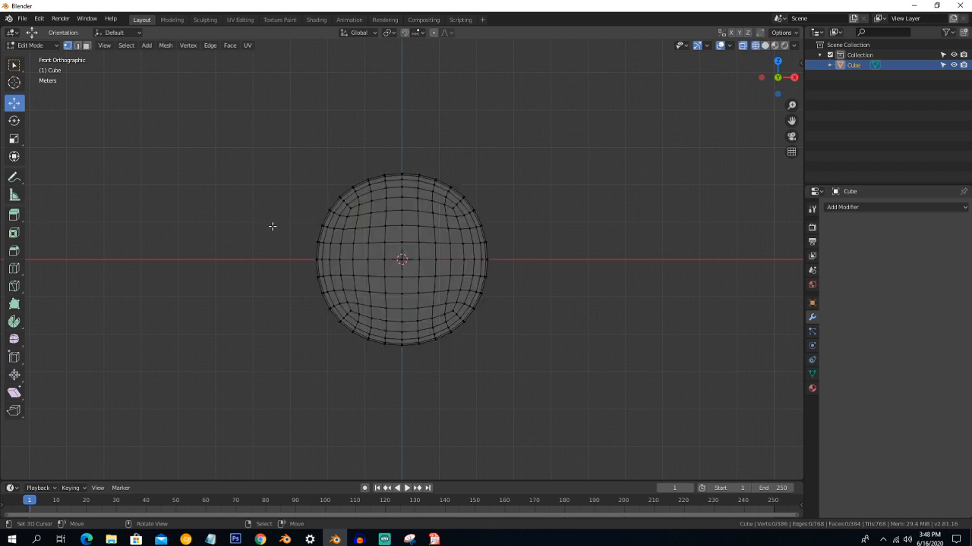
key(b)
drag(249, 118, 391, 406)
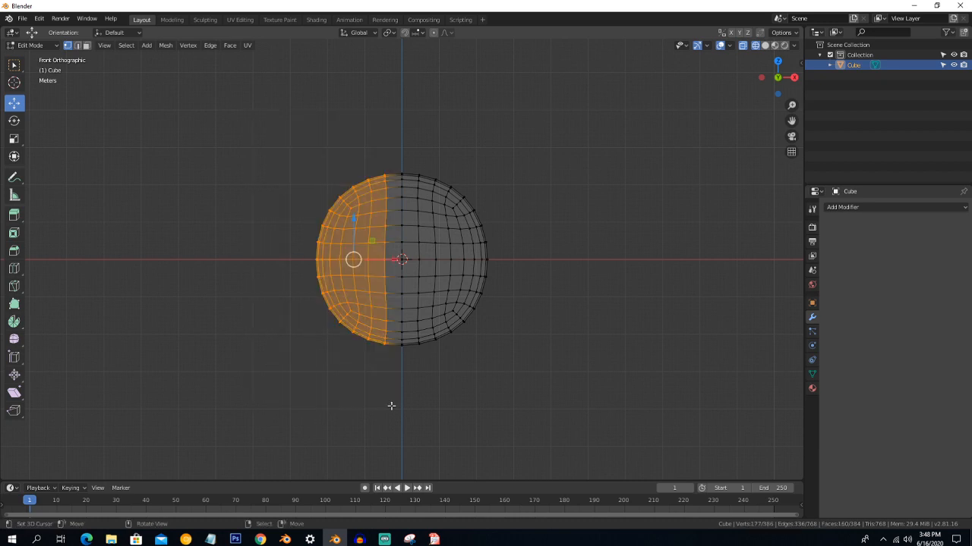
key(x)
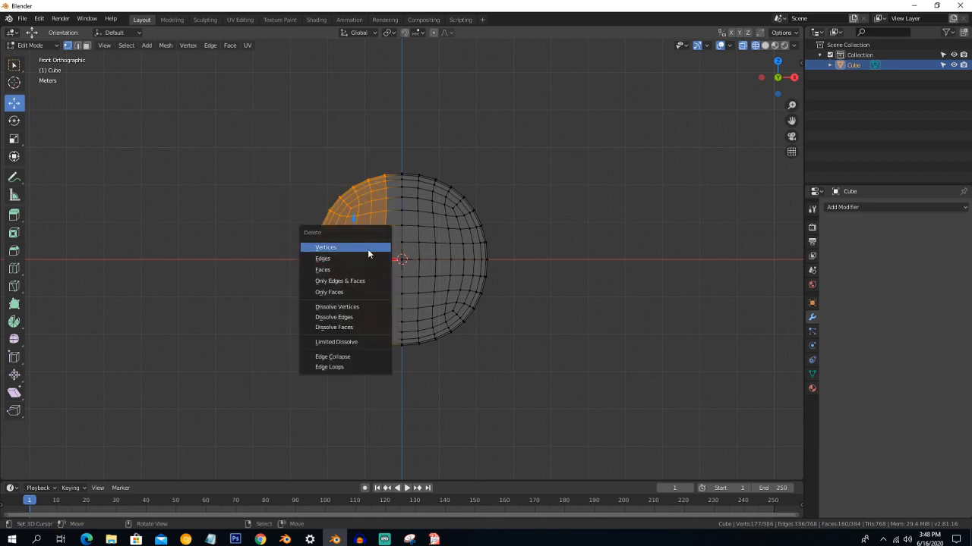
click(369, 250)
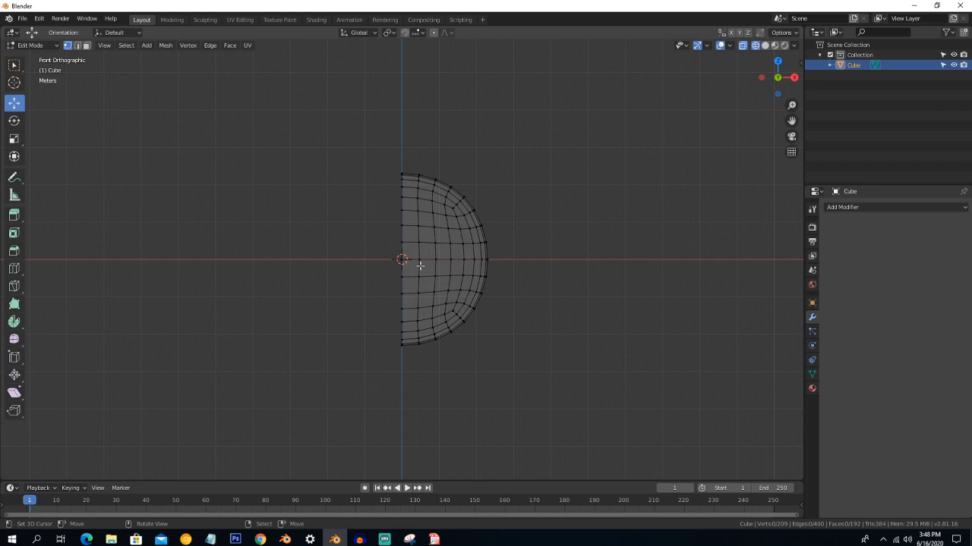
Step: Add a Mirror modifier on the X axis with Clipping enabled to the half sphere and return to solid shading
click(873, 209)
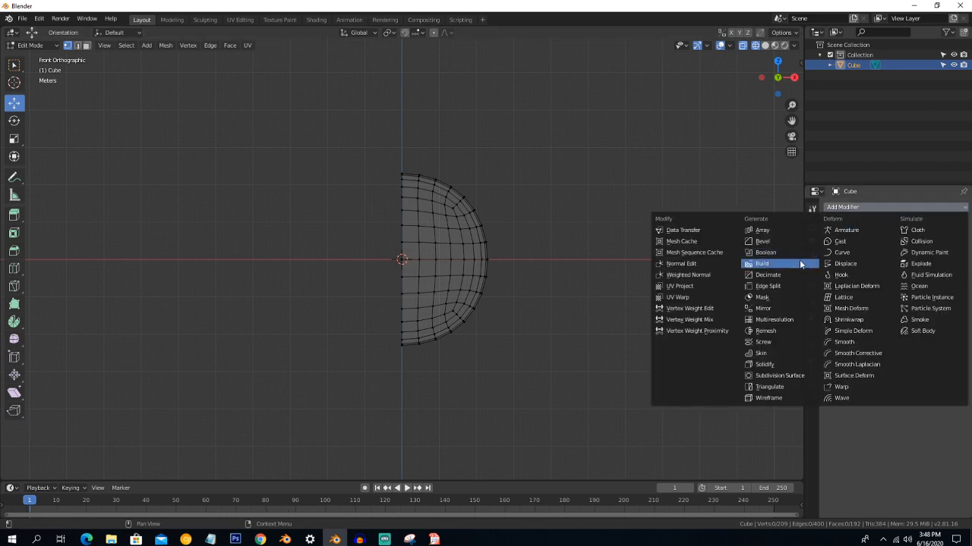
click(792, 310)
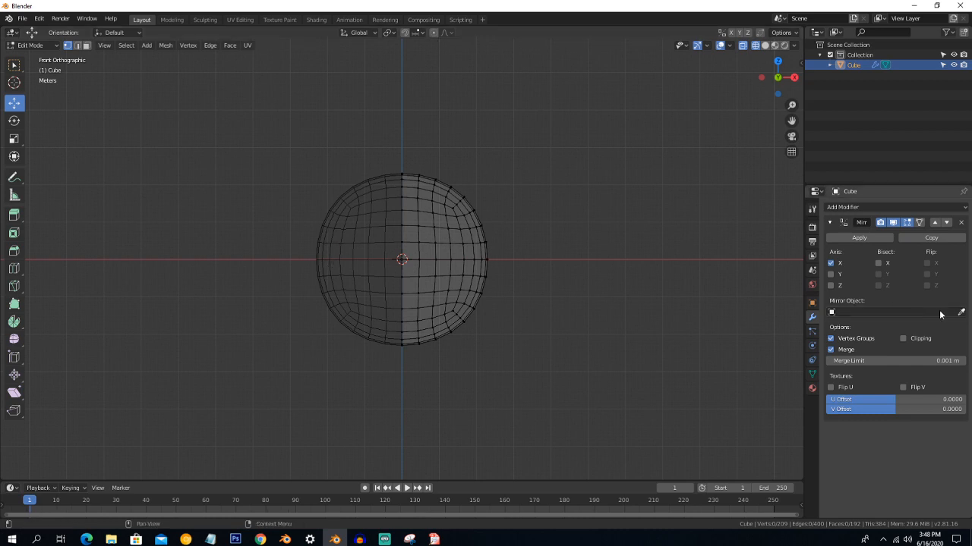
click(905, 338)
key(z)
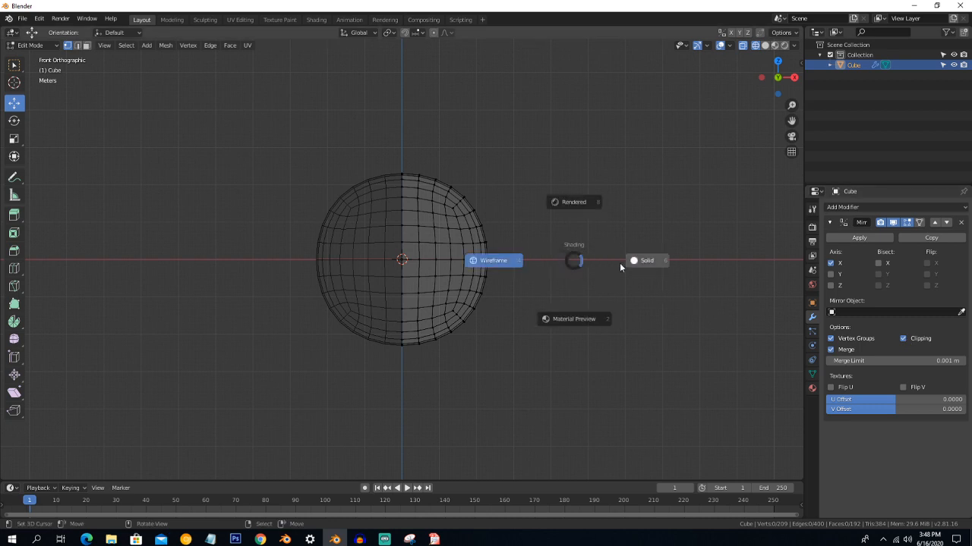
click(629, 263)
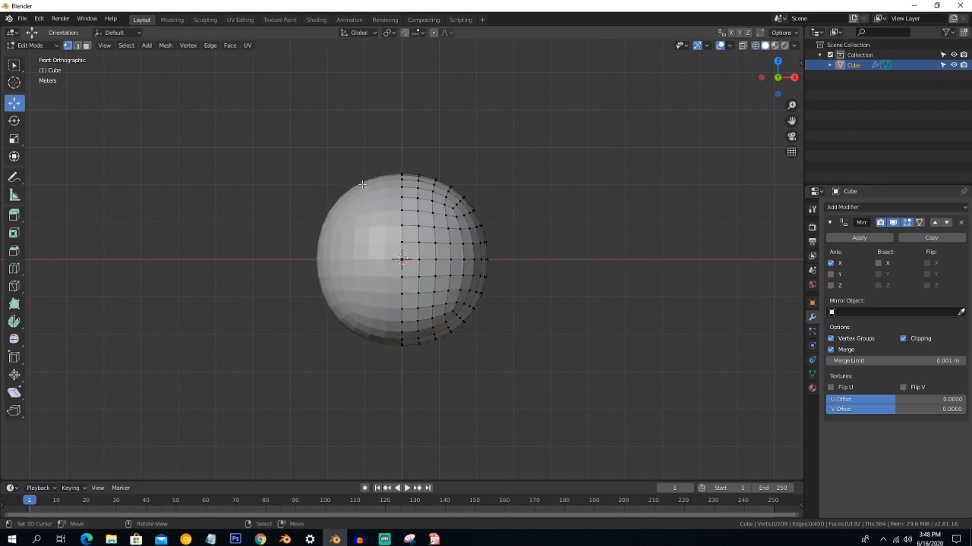
Step: With proportional editing, move the sphere's outermost side vertex inward along X and a bottom vertex slightly upward along Z
click(487, 260)
drag(531, 261, 496, 268)
click(401, 340)
drag(403, 313, 403, 300)
key(KP_3)
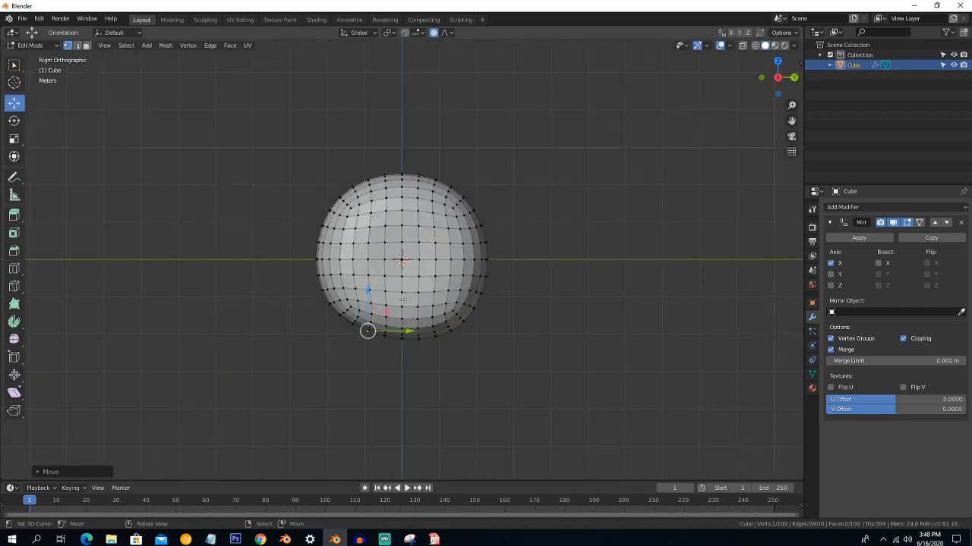
Step: Select a 12-vertex patch on the mesh's positive Y side and push it inward along Y with proportional editing
click(483, 272)
middle_drag(485, 265, 456, 280)
shift+right_click(458, 277)
shift+right_click(458, 258)
shift+right_click(442, 262)
shift+right_click(441, 302)
shift+right_click(455, 297)
shift+right_click(453, 313)
shift+right_click(440, 317)
shift+right_click(425, 310)
shift+right_click(425, 297)
shift+right_click(427, 282)
shift+right_click(428, 267)
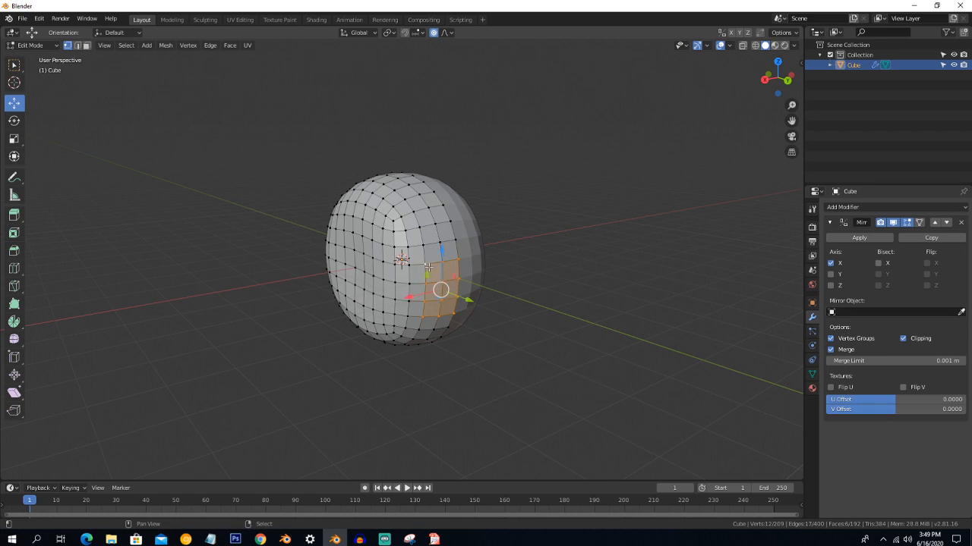
key(KP_3)
key(g)
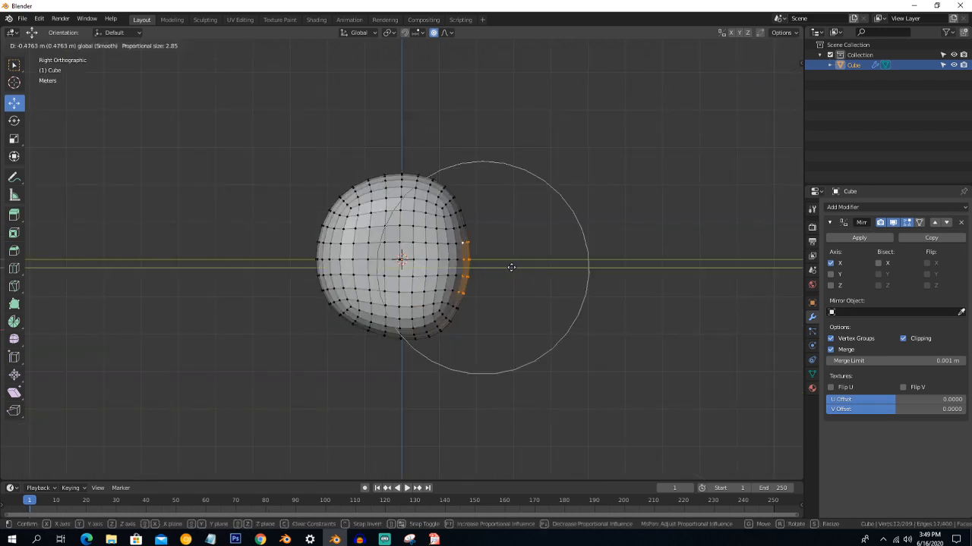
click(497, 267)
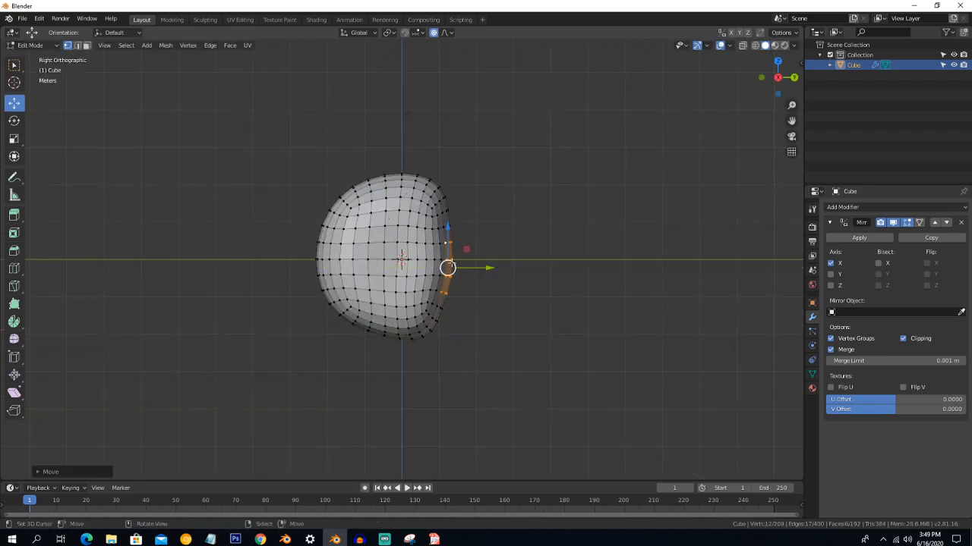
Step: Move a single vertex on the flattened side about 0.15 m outward along Y with proportional editing
key(g)
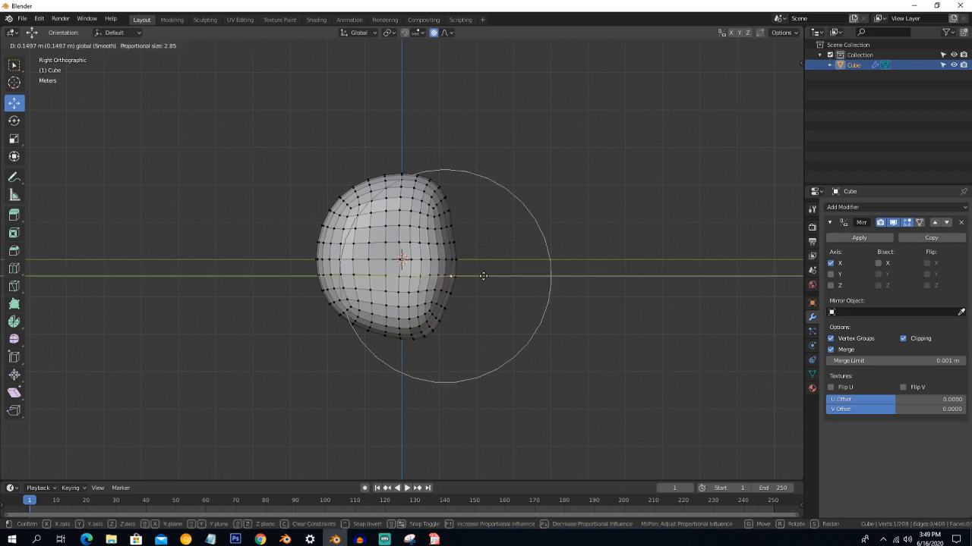
click(484, 276)
key(KP_1)
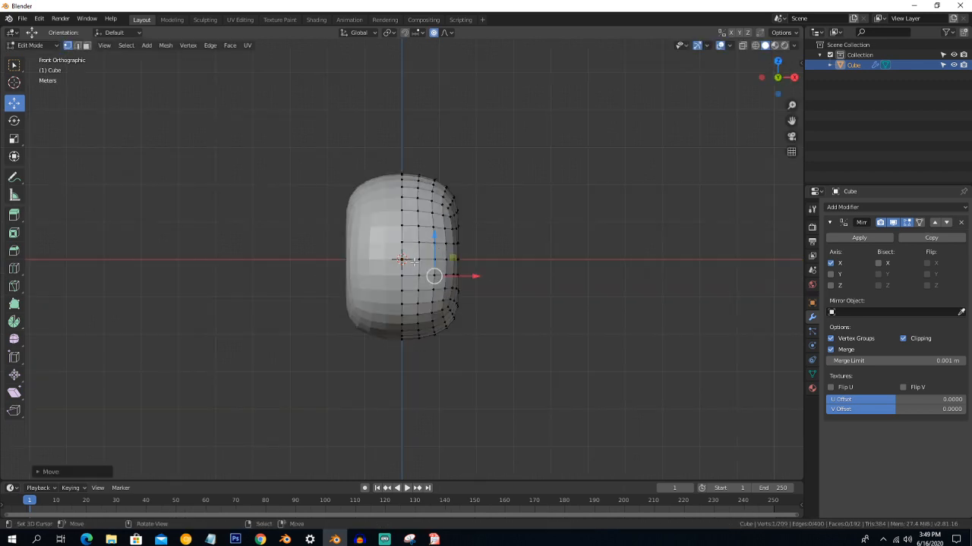
Step: Select a six-vertex patch on the mesh's underside toward positive Y and move it upward and toward the mirror plane with proportional editing
key(KP_3)
click(419, 331)
shift+click(415, 337)
shift+click(429, 337)
shift+click(411, 334)
shift+click(412, 328)
shift+click(421, 329)
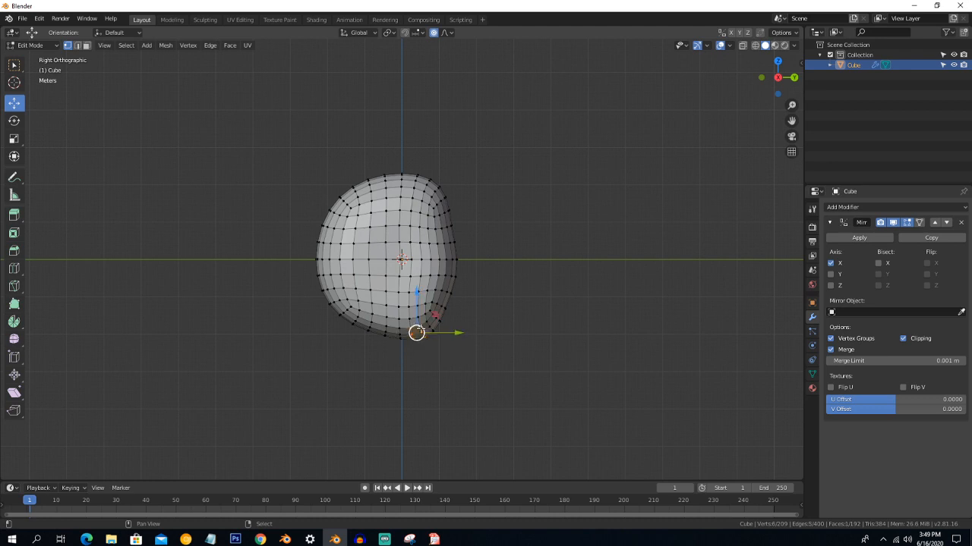
key(KP_1)
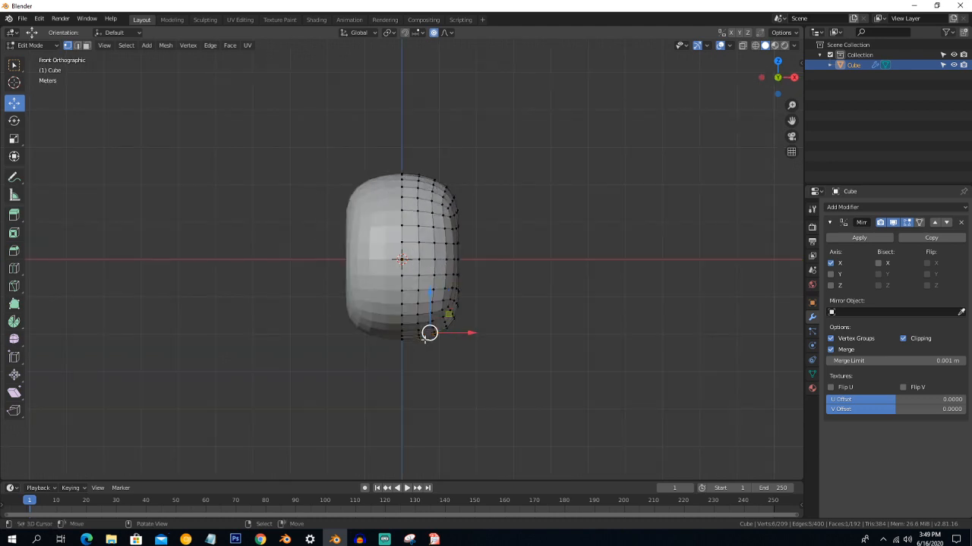
key(g)
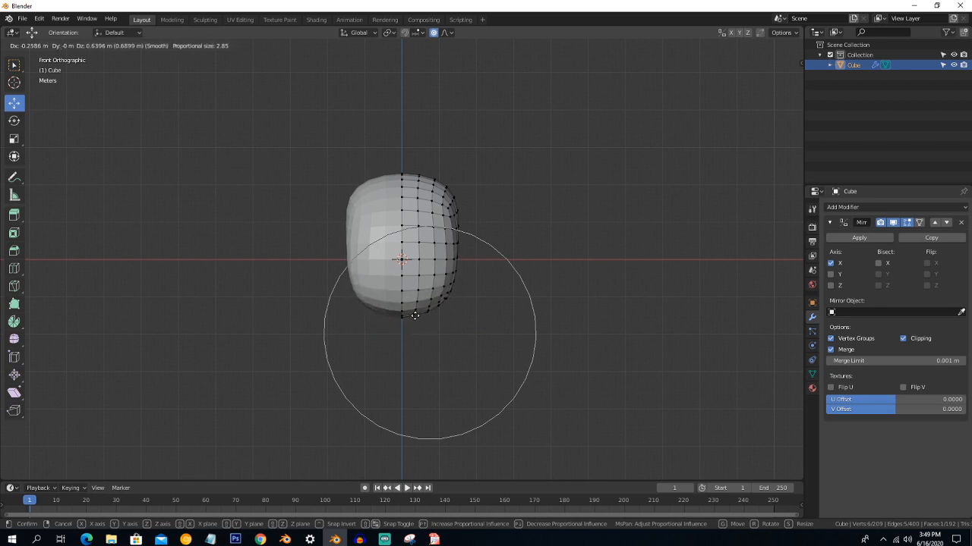
click(409, 309)
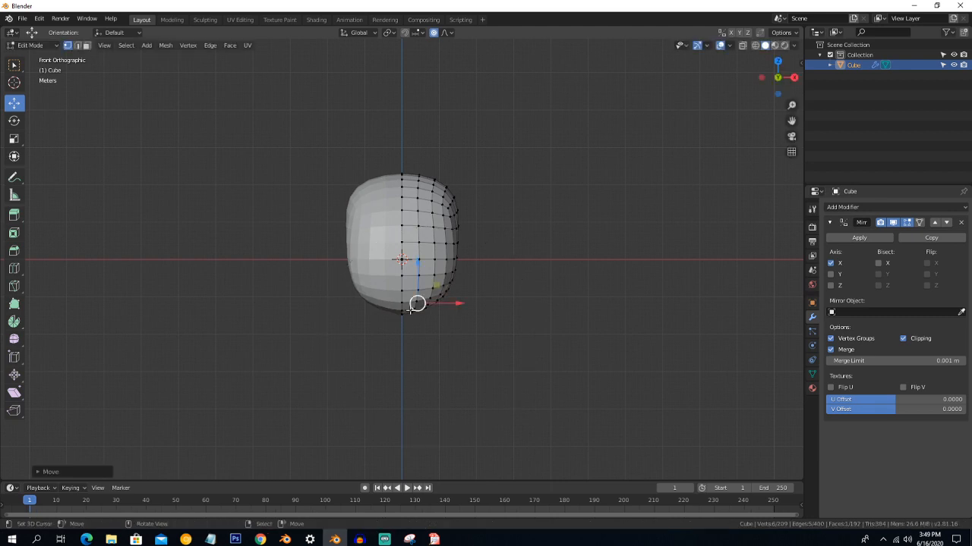
Step: Select a single vertex near the middle of the mesh's positive X side and move it slightly inward with proportional editing
key(KP_3)
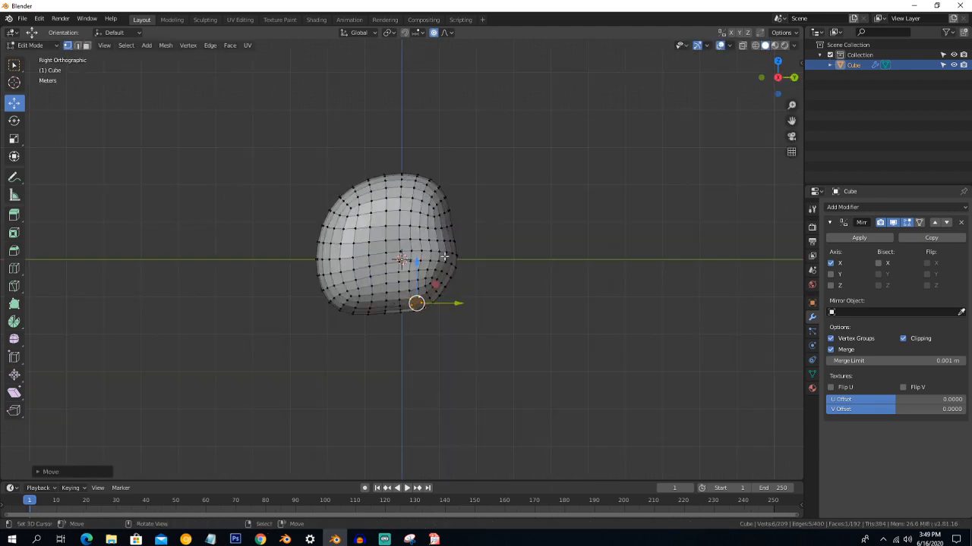
click(446, 253)
key(Tab)
key(Tab)
click(444, 262)
click(411, 250)
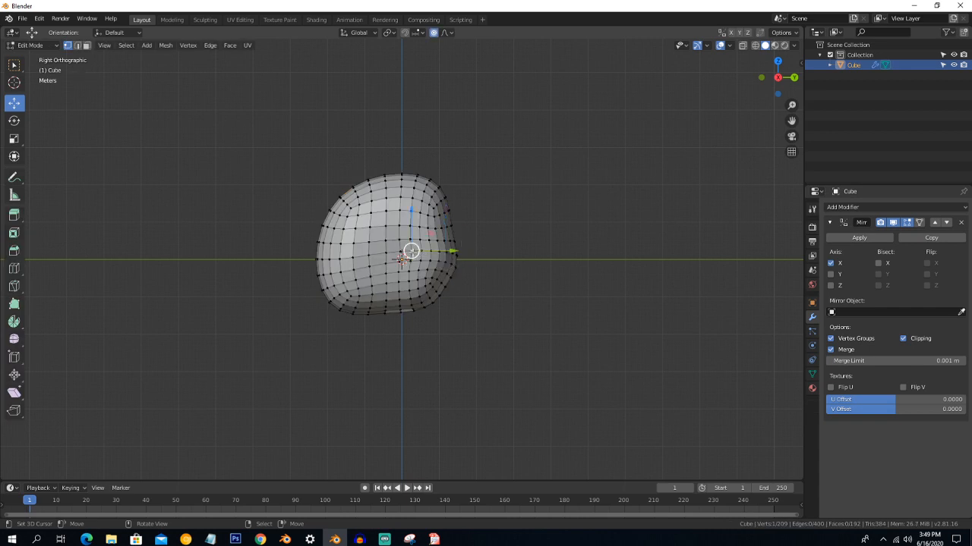
key(KP_1)
key(g)
click(471, 255)
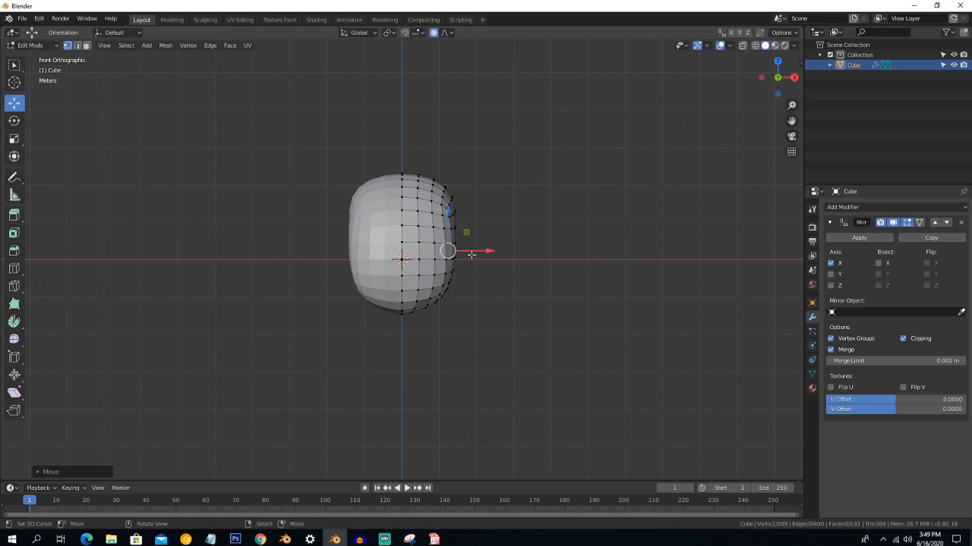
Step: Return to Object Mode and inspect the mirrored shape from the right and front views
key(Tab)
key(KP_3)
key(KP_1)
key(KP_3)
key(KP_1)
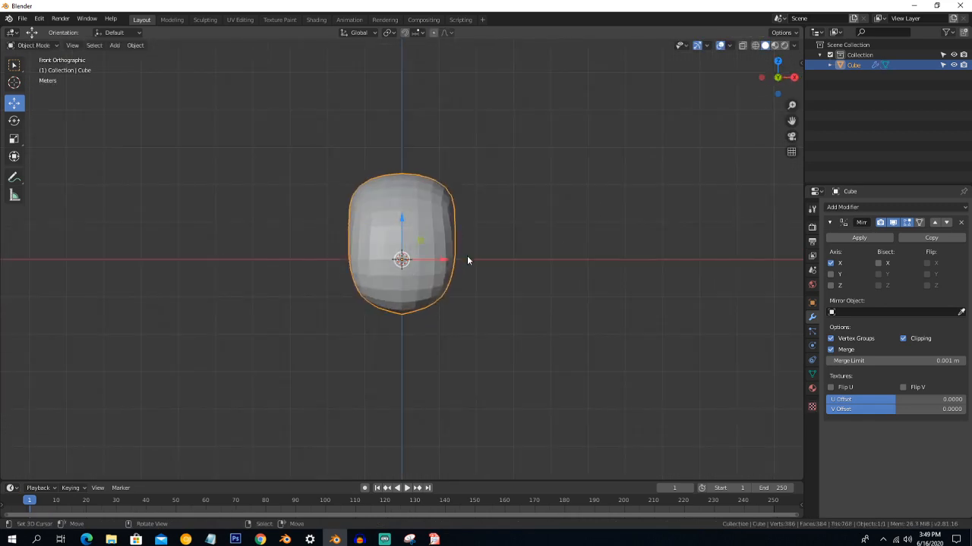